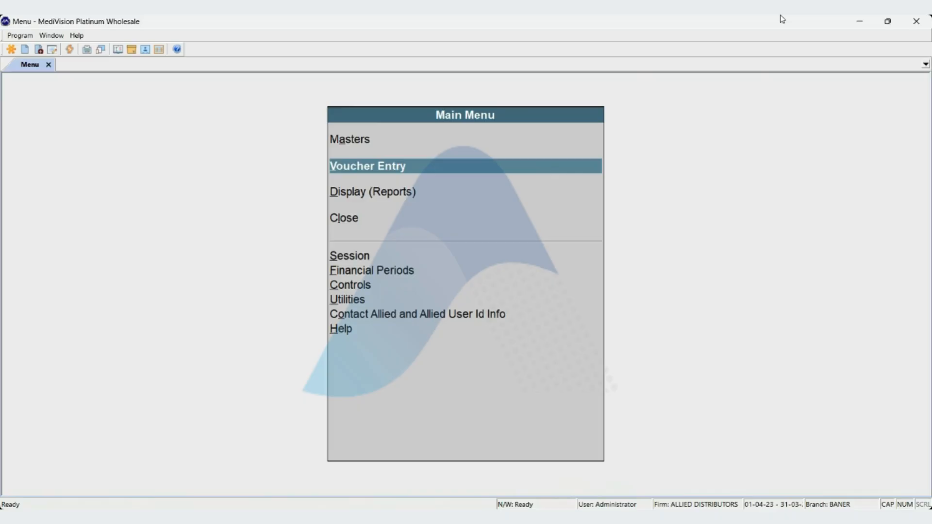
Open the product CIPLOX 500 from the product masters for alteration.
key(Up)
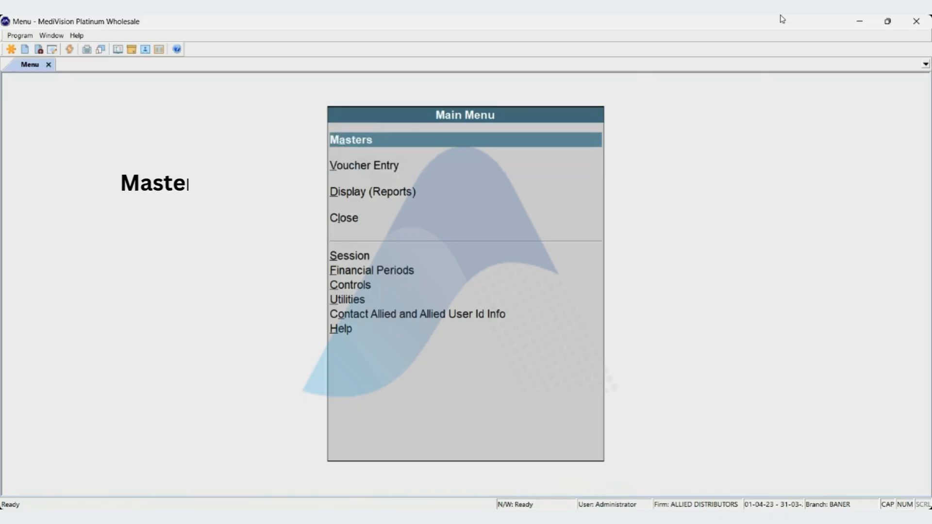
key(Return)
key(Down)
key(Up)
key(Return)
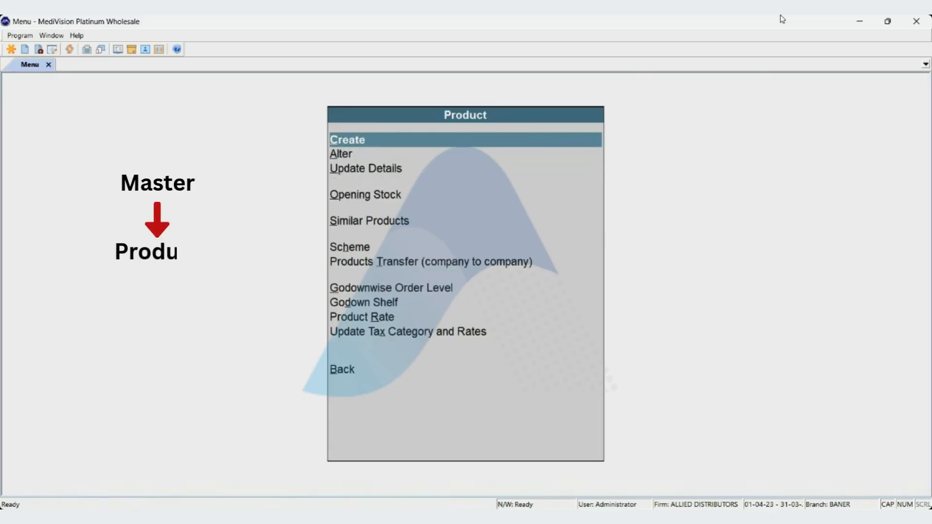
key(Down)
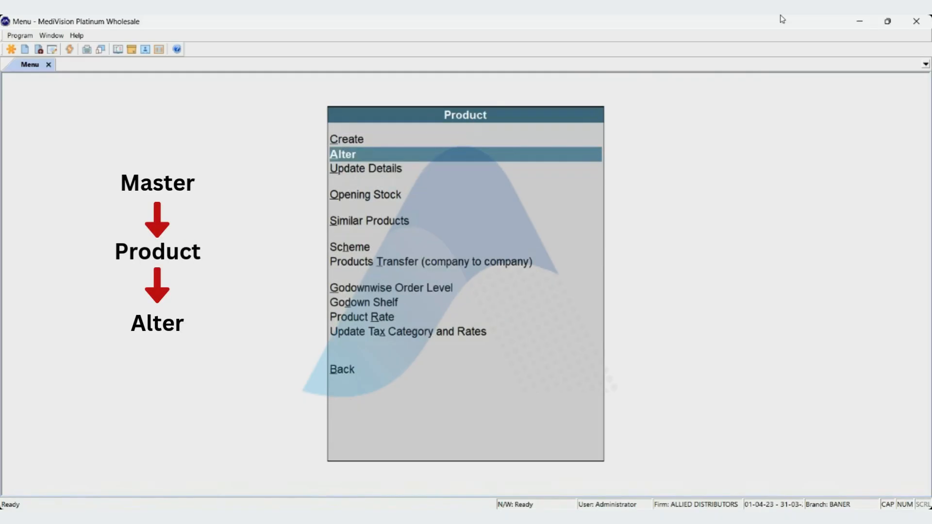
key(Return)
text(CIPLOX)
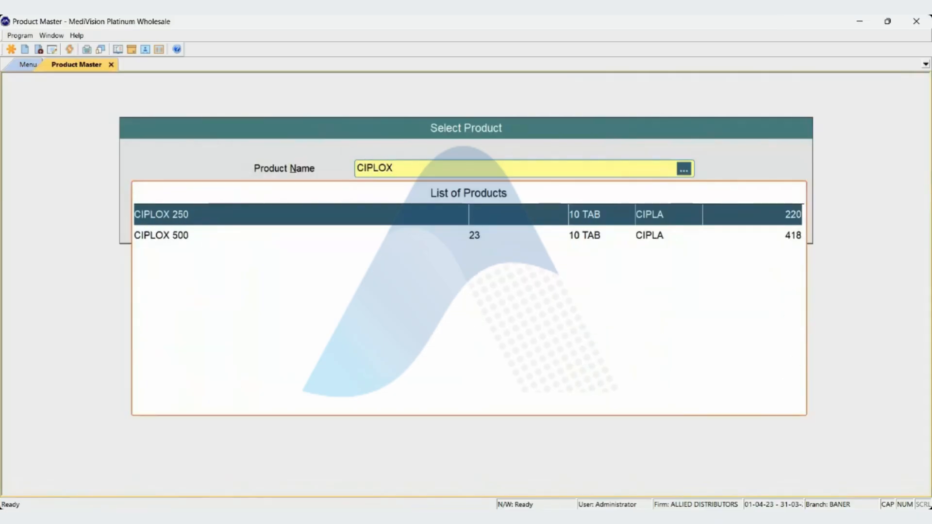
key(Down)
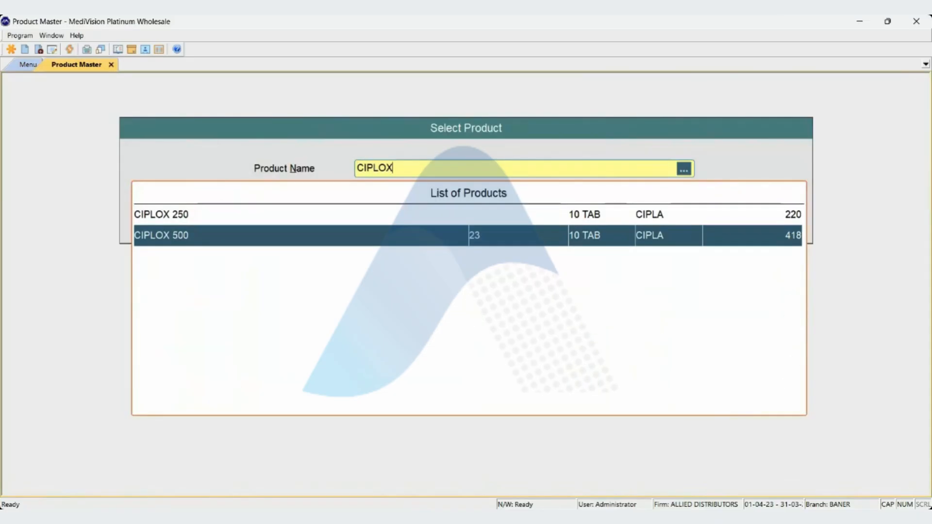
key(Return)
Examine the CIPLOX 500 product fields from name and drug group through refill level, barcode, case size and purchase box size.
key(Return)
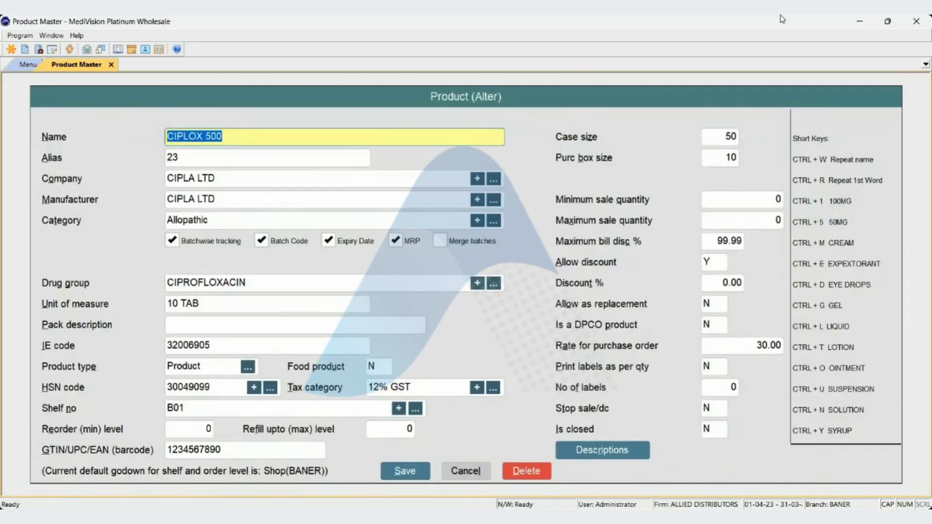
key(Return)
key(Return)
key(Return)
key(Return)
key(Return)
key(Return)
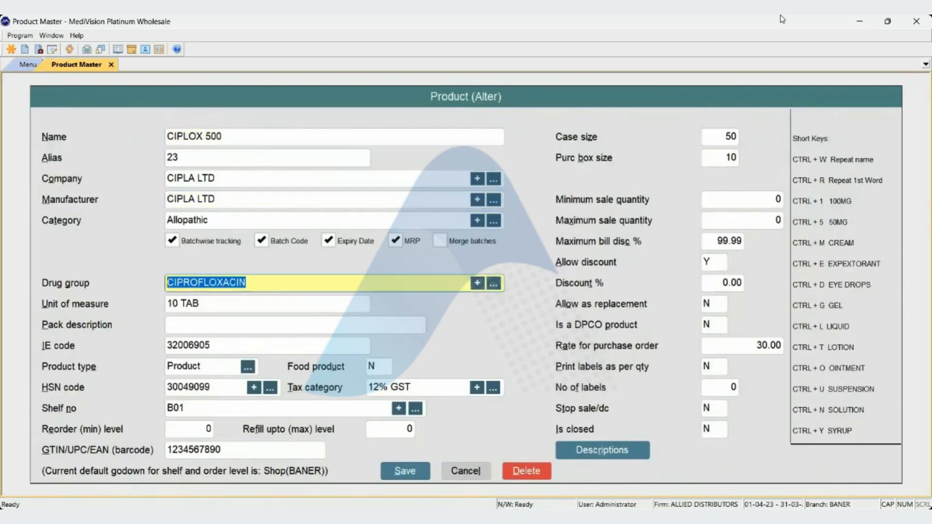
key(Return)
key(Return)
key(Return)
key(Return)
key(Return)
key(Return)
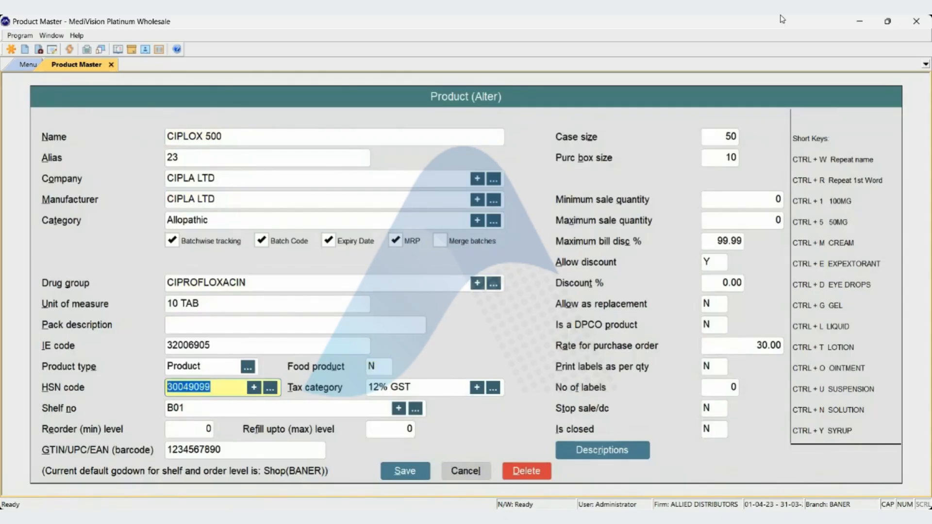
key(Return)
key(Return)
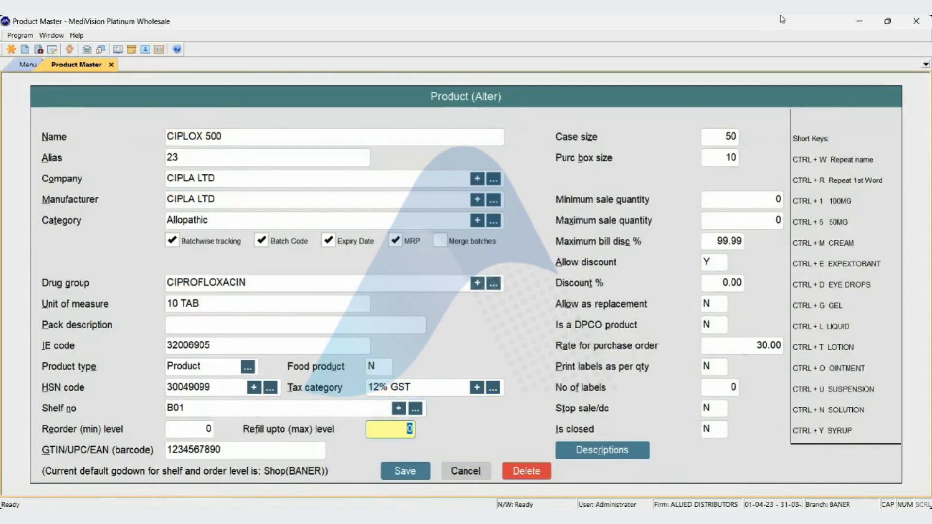
key(Return)
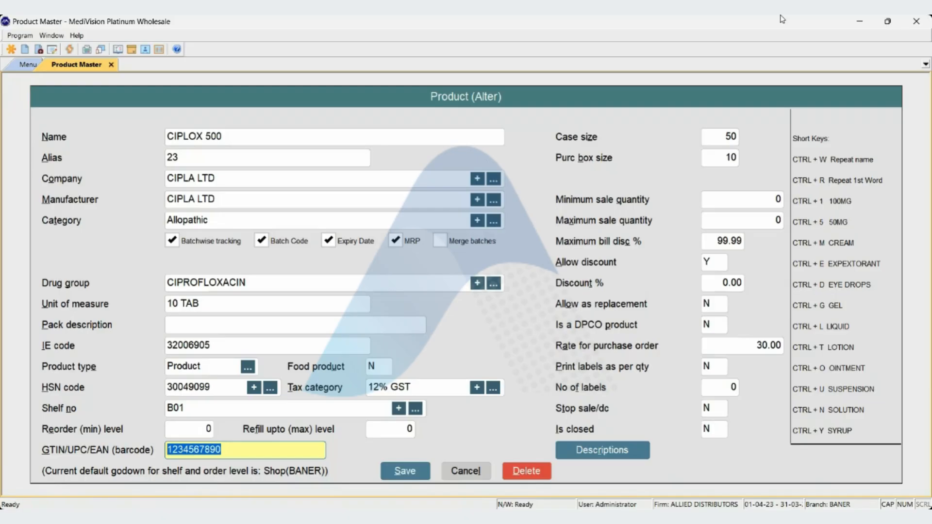
key(Return)
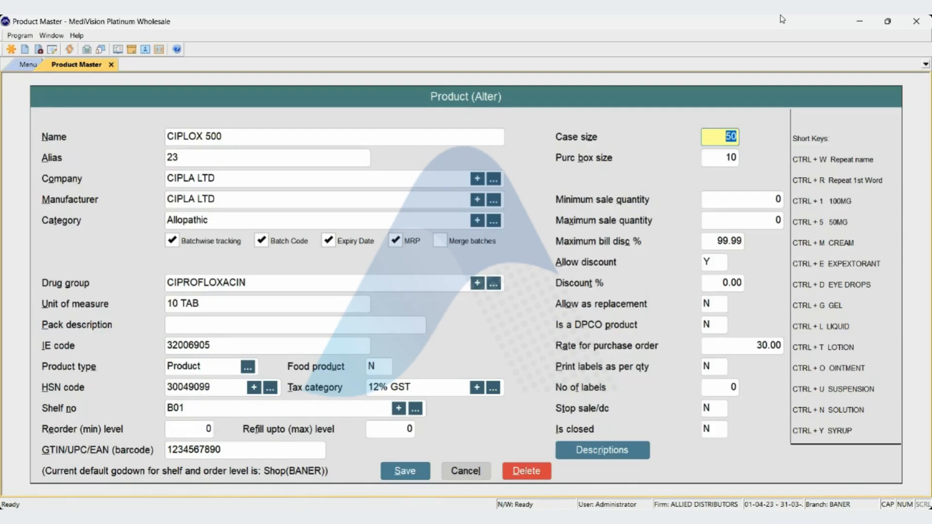
key(Return)
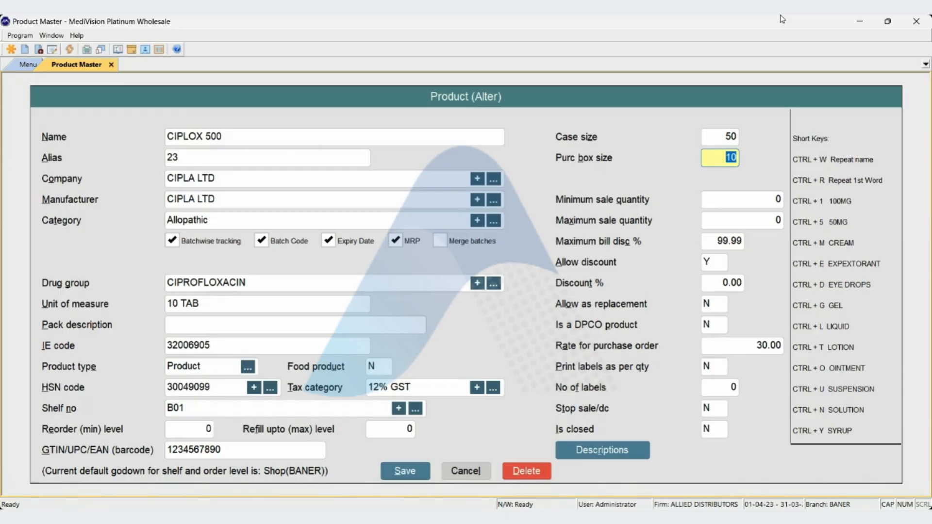
Start a new purchase voucher, keeping the default date and purchase type.
key(F5)
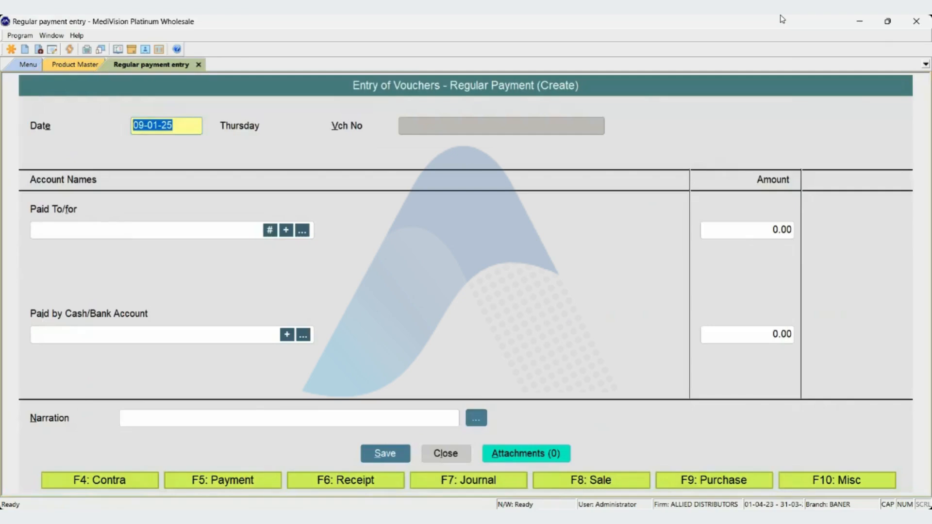
key(F9)
key(Return)
Fill in the purchase header with supplier ALLIED DISTRIBTORS PVT LTD and bill number 323, accepting the remaining header defaults.
key(Return)
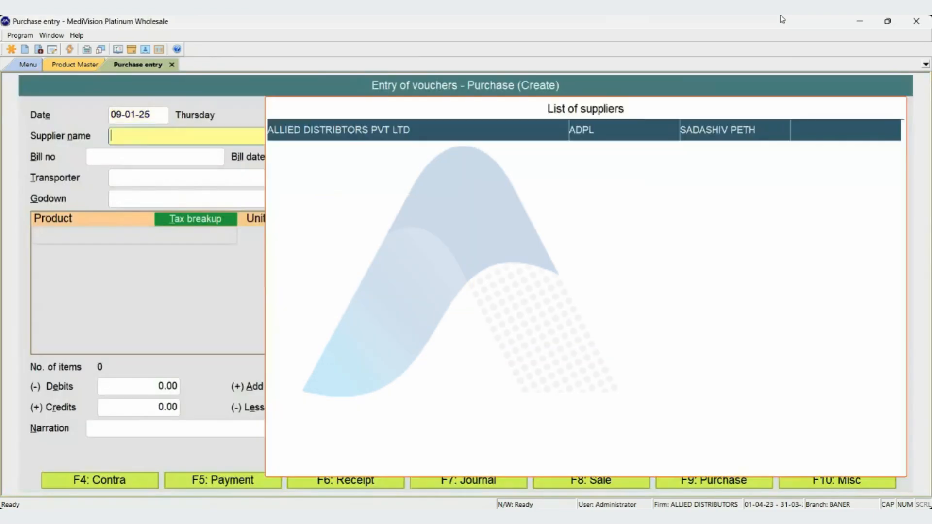
key(Return)
key(Return)
key(Return)
text(323)
key(Return)
key(Return)
key(Return)
key(Return)
key(Return)
key(Return)
key(Return)
key(Return)
key(Return)
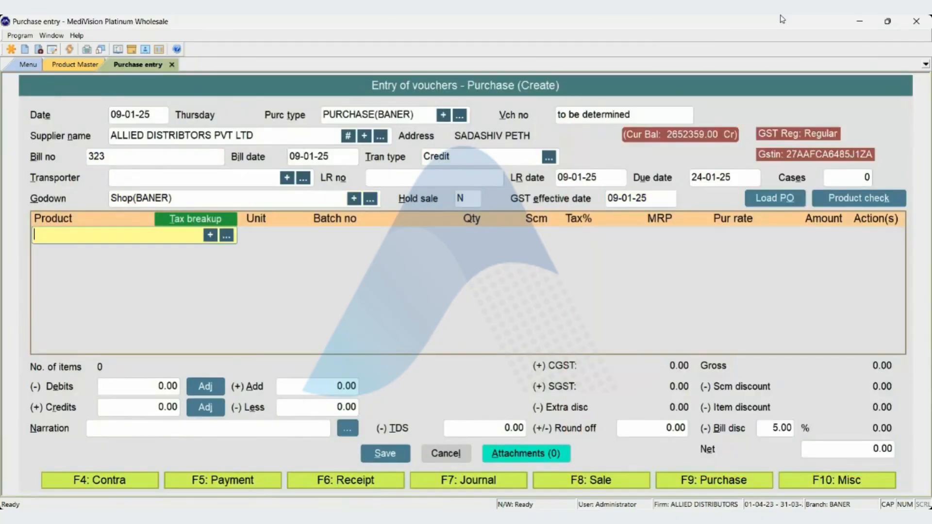
Choose CIPLOX 500 as the first product line of the purchase voucher.
text(CIPLOX)
key(Down)
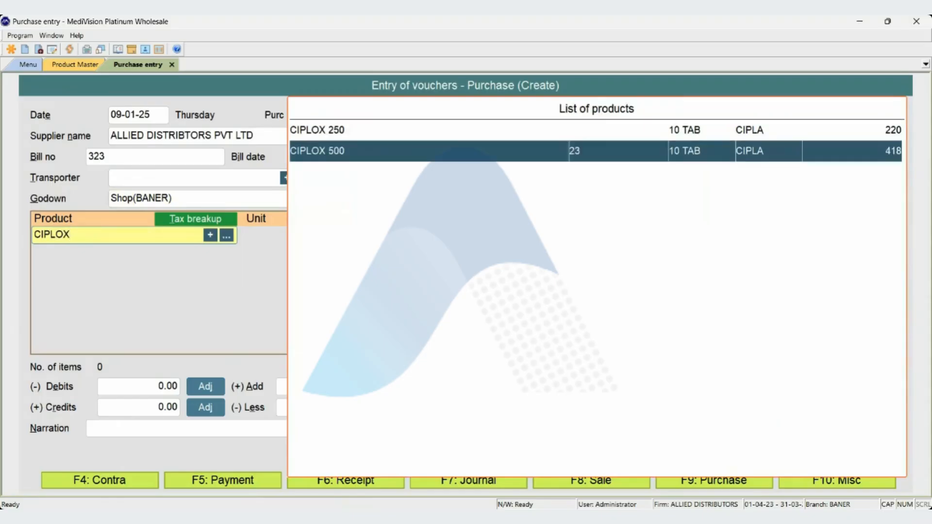
key(Return)
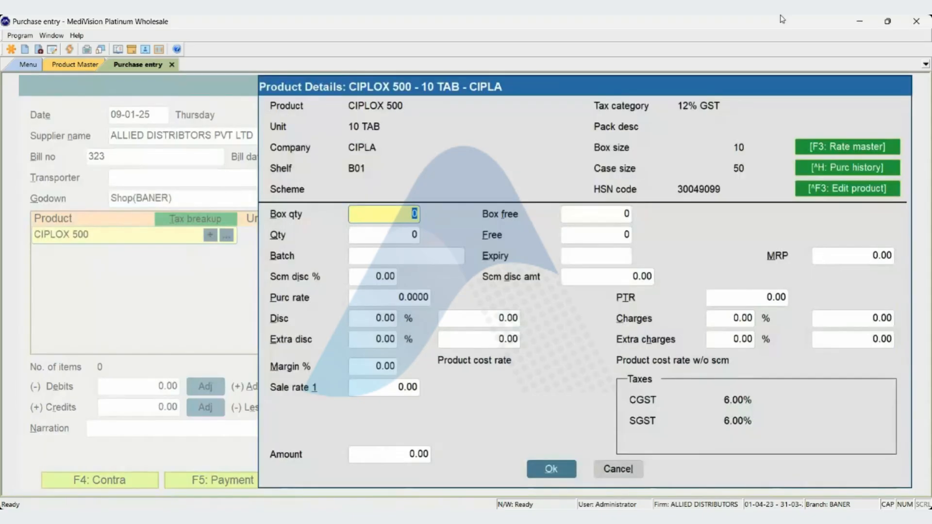
Set the product's box quantity to 1, leaving the box free and loose quantities at 0.
key(Return)
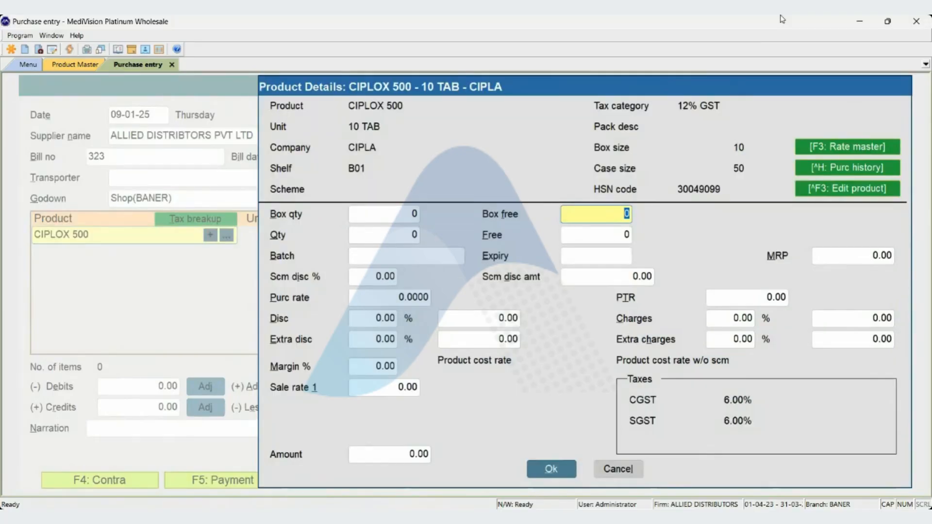
key(Return)
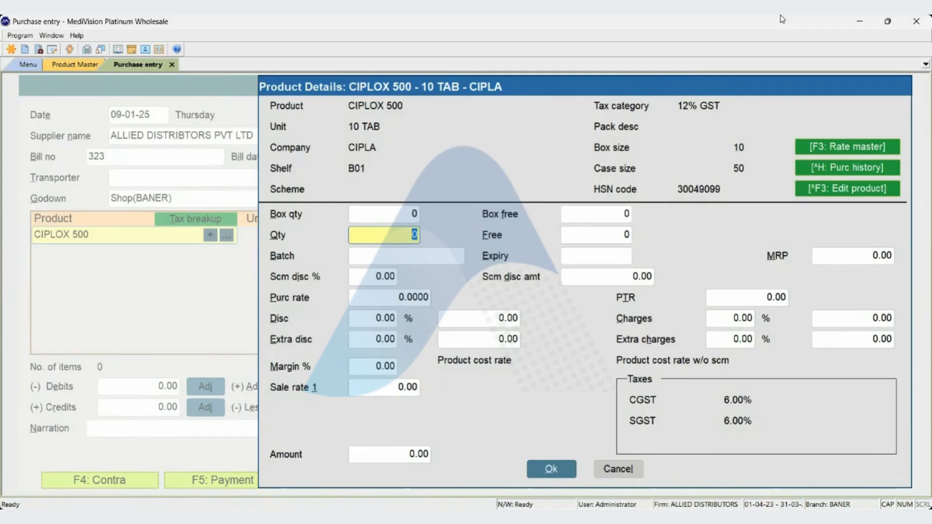
key(shift+Tab)
key(shift+Tab)
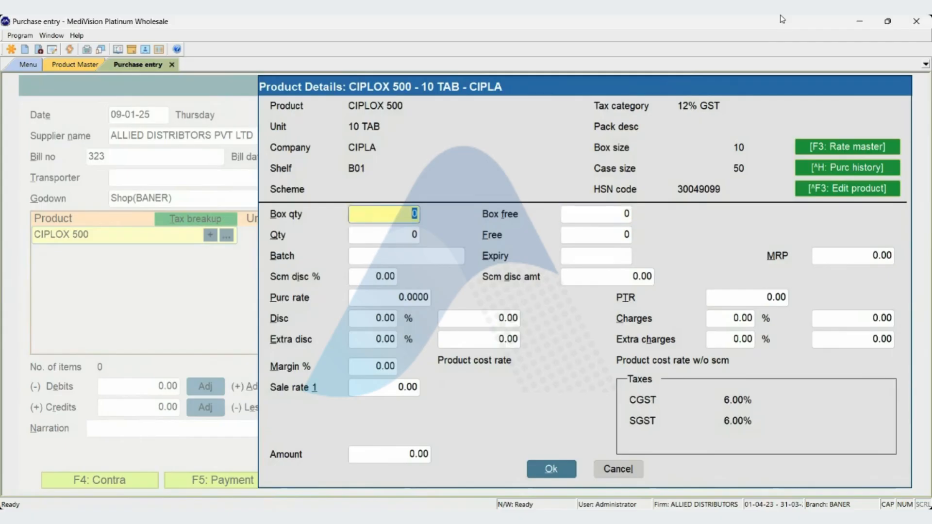
text(1)
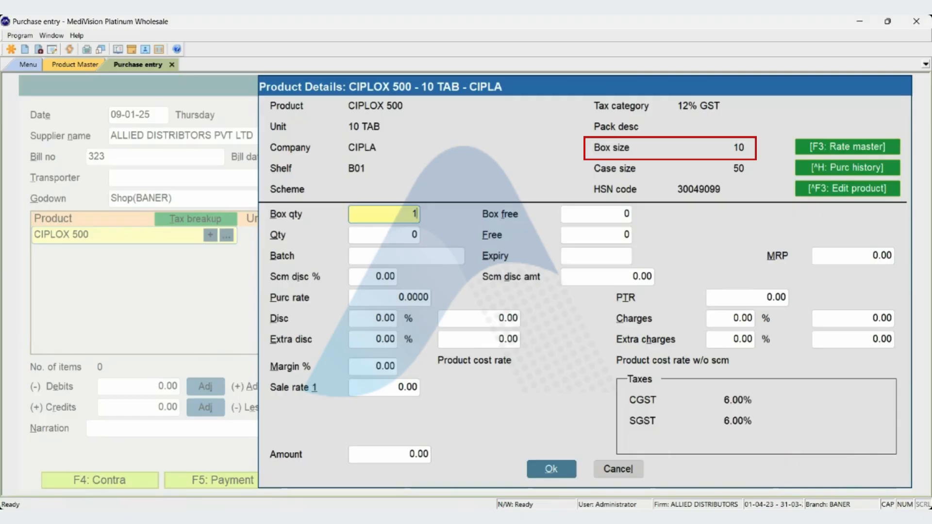
key(Return)
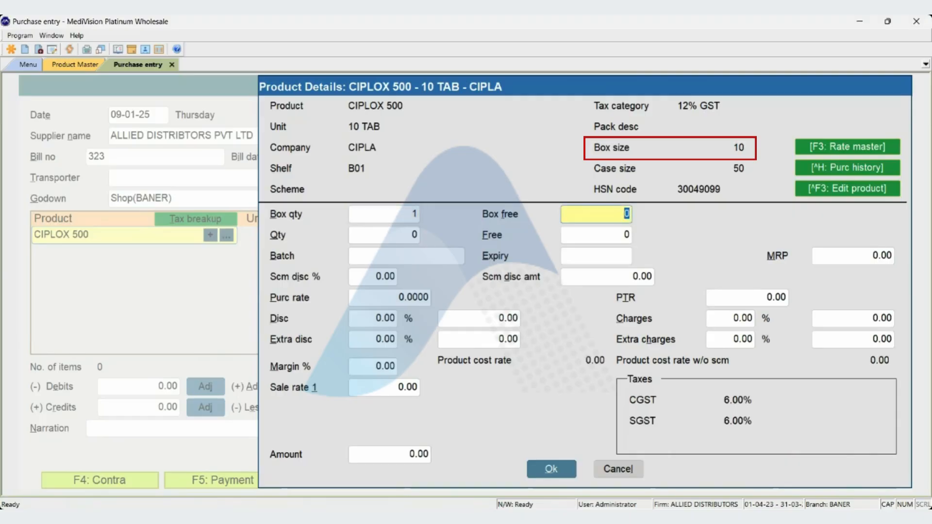
key(Return)
Examine the batch, scheme discount and purchase rate fields in the product details, returning to the box quantity.
key(Return)
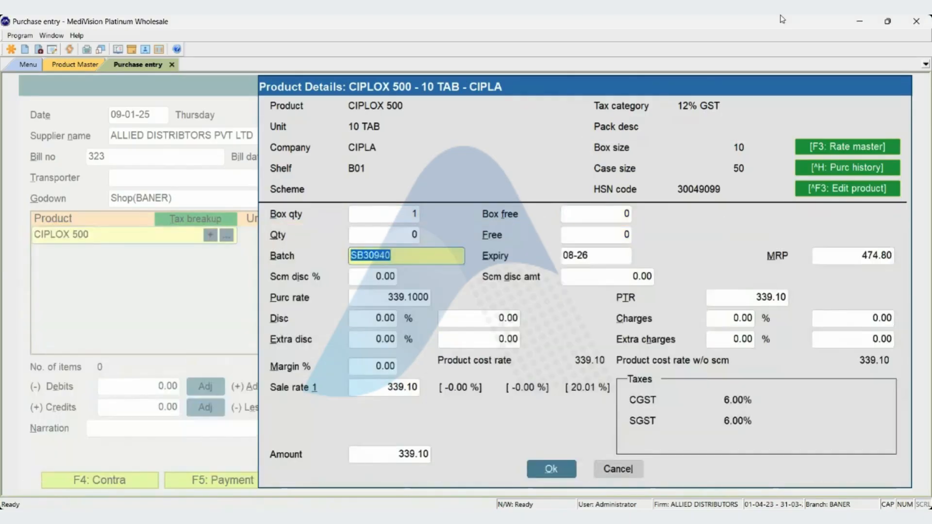
key(Return)
key(Return)
key(Return)
key(Return)
key(Return)
key(Up)
key(Up)
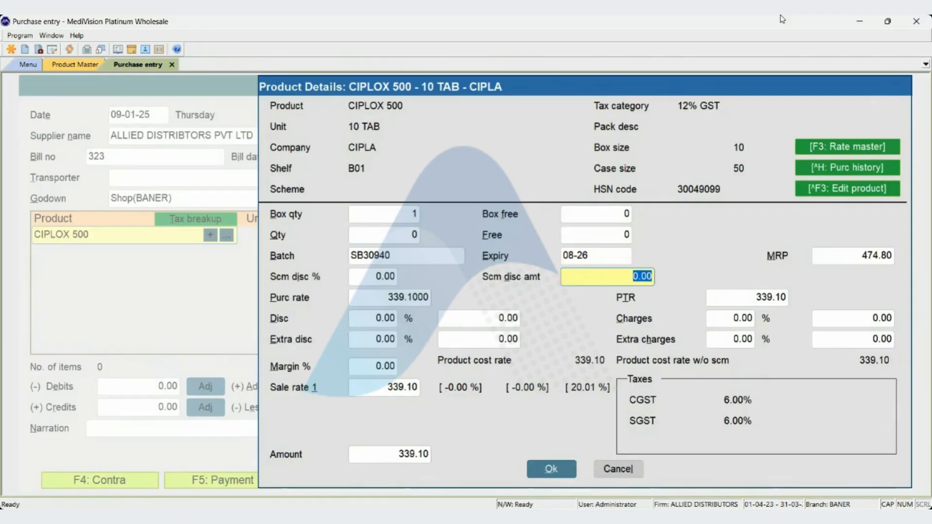
key(Down)
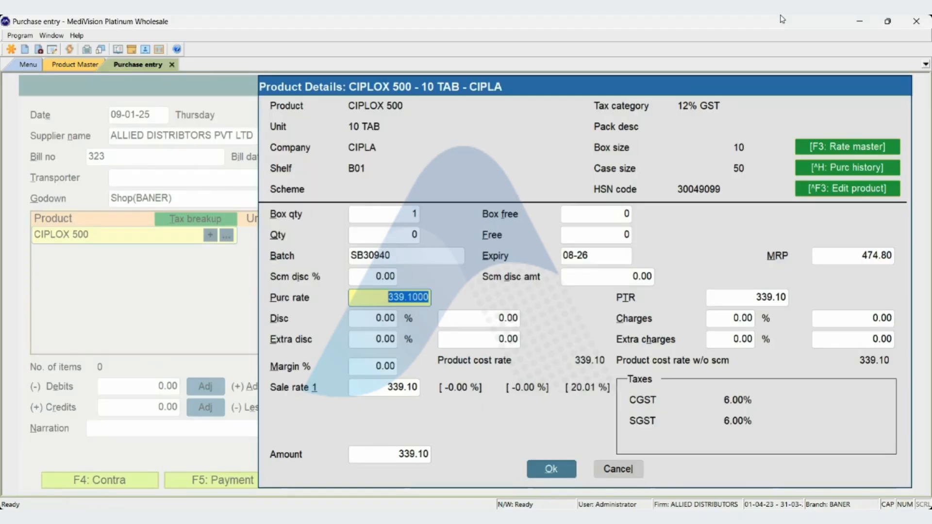
key(shift+Tab)
key(shift+Tab)
key(shift+Tab)
key(shift+Tab)
key(shift+Tab)
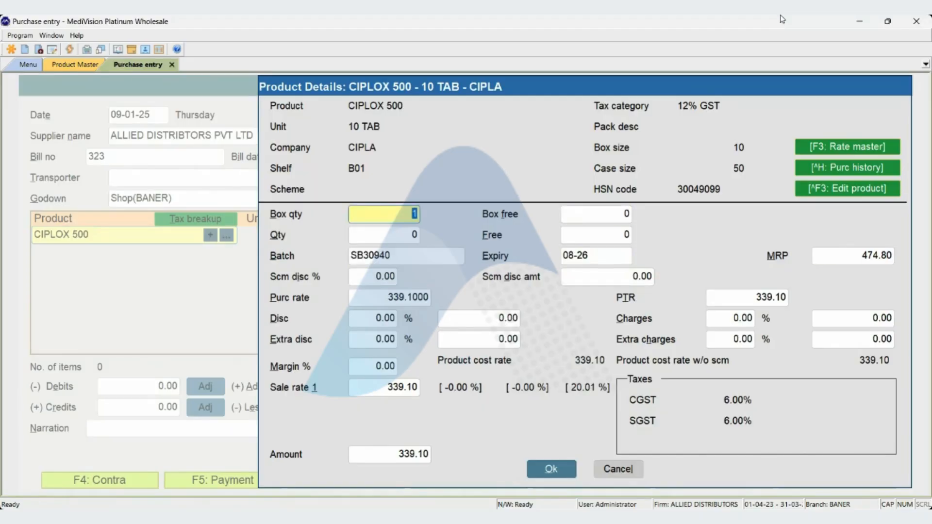
Leave the purchase product details and open CIPLOX 500 for alteration in another Product Master window.
key(Escape)
key(ctrl+Tab)
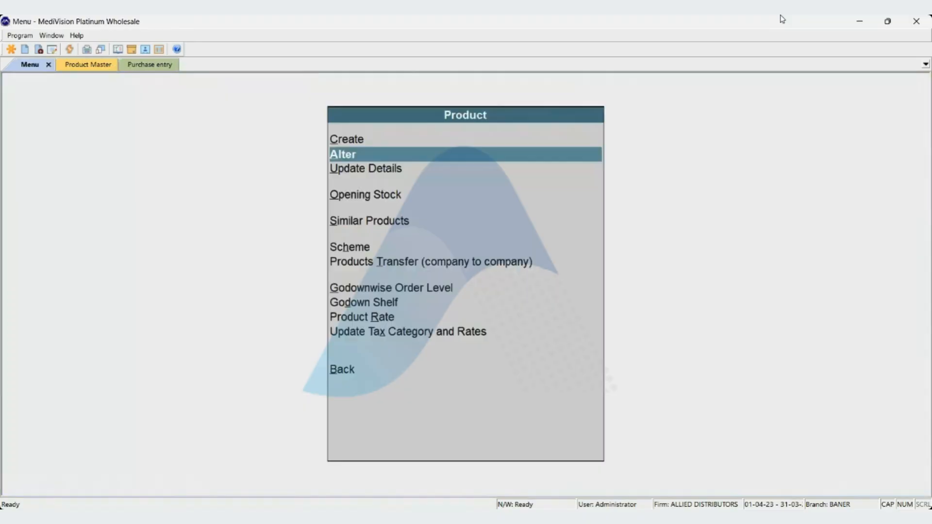
key(Return)
text(CIPLOX)
key(Down)
key(Return)
key(Return)
key(Return)
key(Return)
key(Return)
key(Return)
key(Return)
key(Return)
key(Return)
key(Return)
key(Return)
key(Return)
key(Return)
key(Return)
key(Return)
key(Return)
key(Return)
Set the minimum sale quantity of CIPLOX 500 to 10 and save the product.
key(Up)
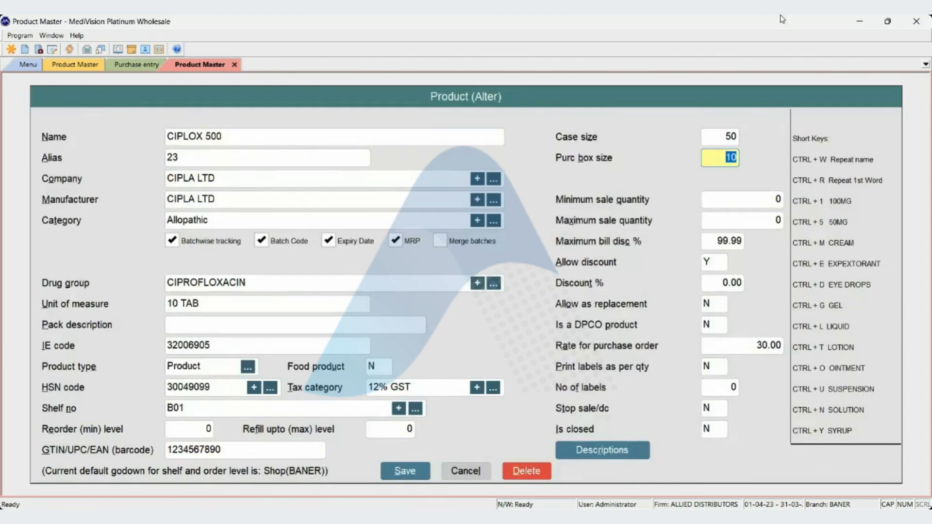
key(Return)
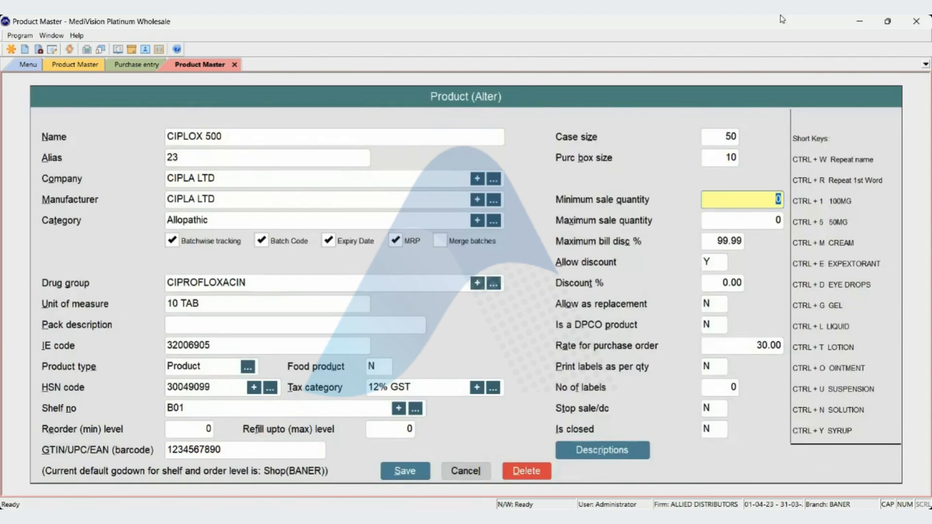
key(Return)
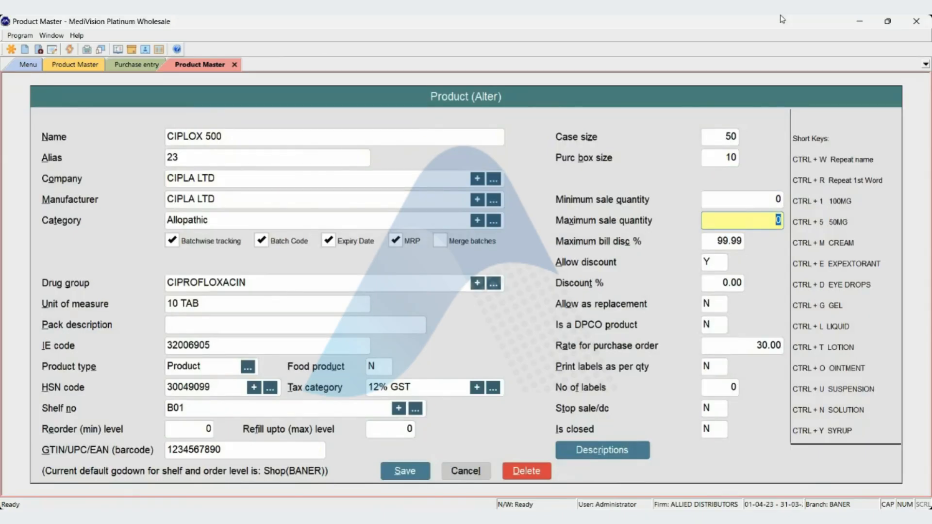
key(shift+Tab)
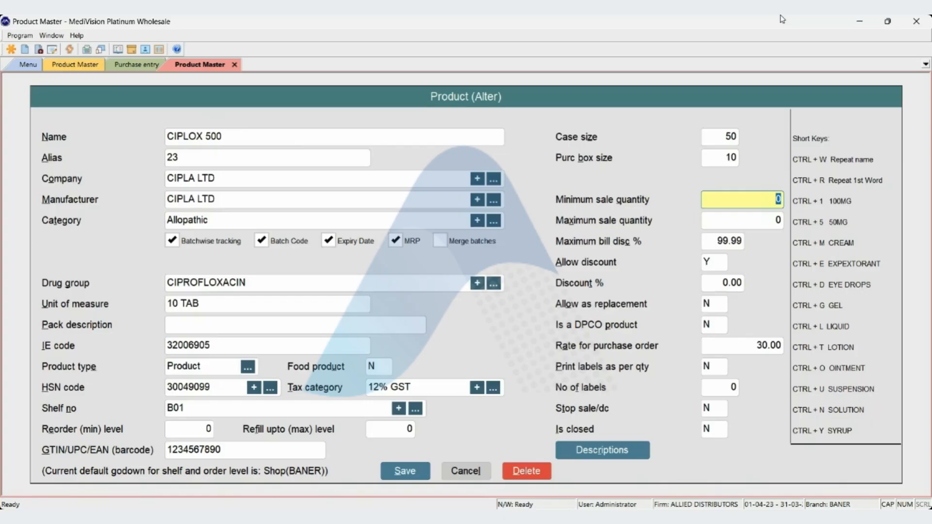
key(BackSpace)
text(10)
key(alt+s)
key(Return)
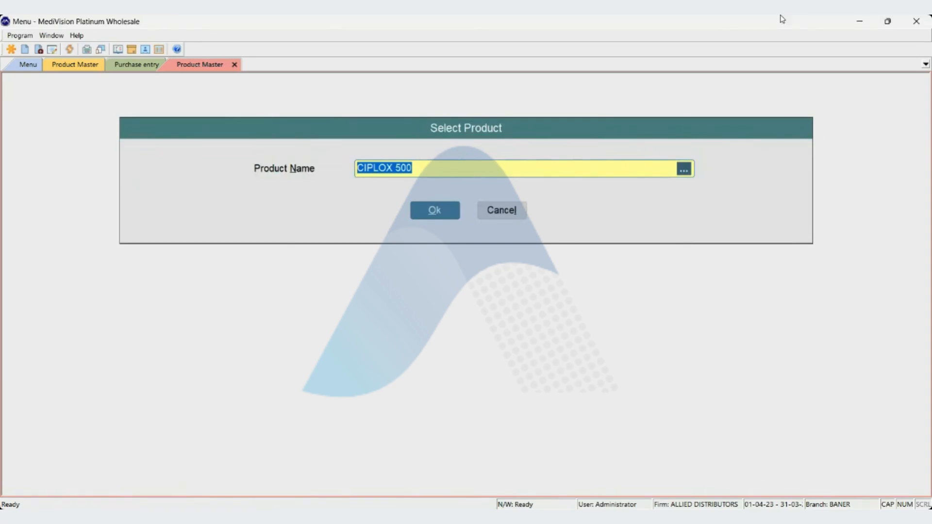
Start a new Sale voucher entry in place of the open purchase voucher.
key(Return)
key(Return)
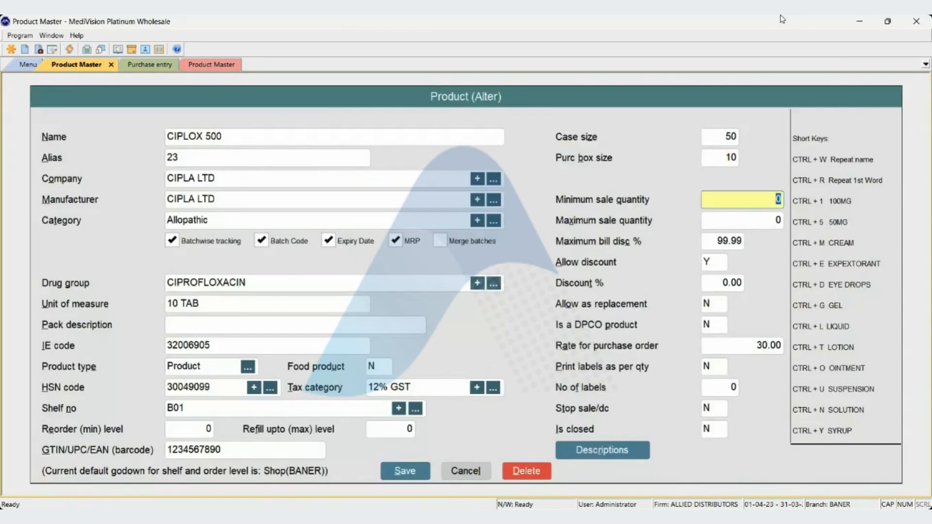
key(ctrl+Tab)
key(F8)
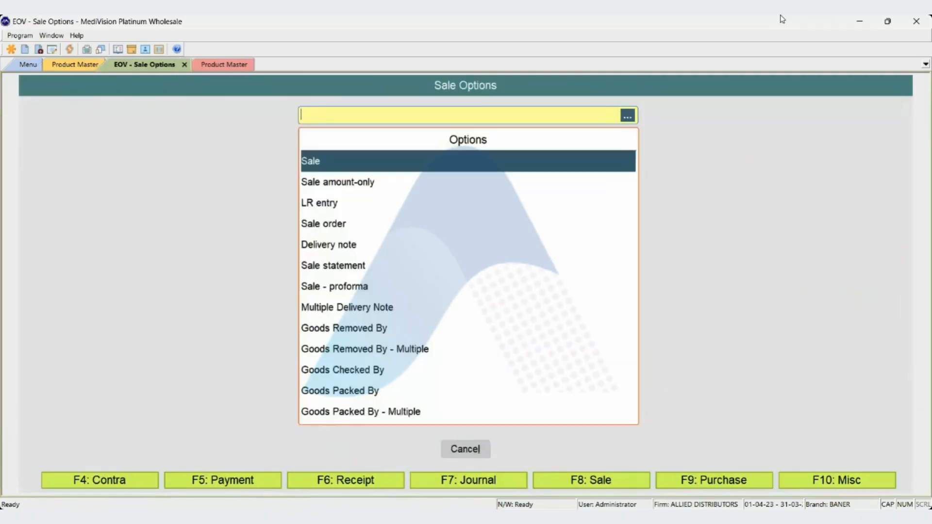
key(Return)
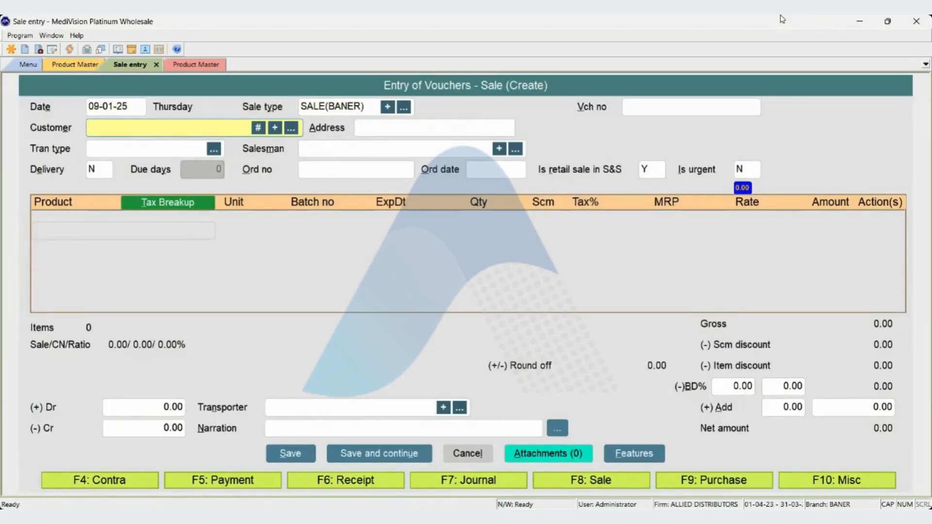
Choose SANDEEP MEDICAL & GENERAL as the sale voucher's customer with Credit as the transaction type.
text(A)
key(Down)
key(Return)
key(Return)
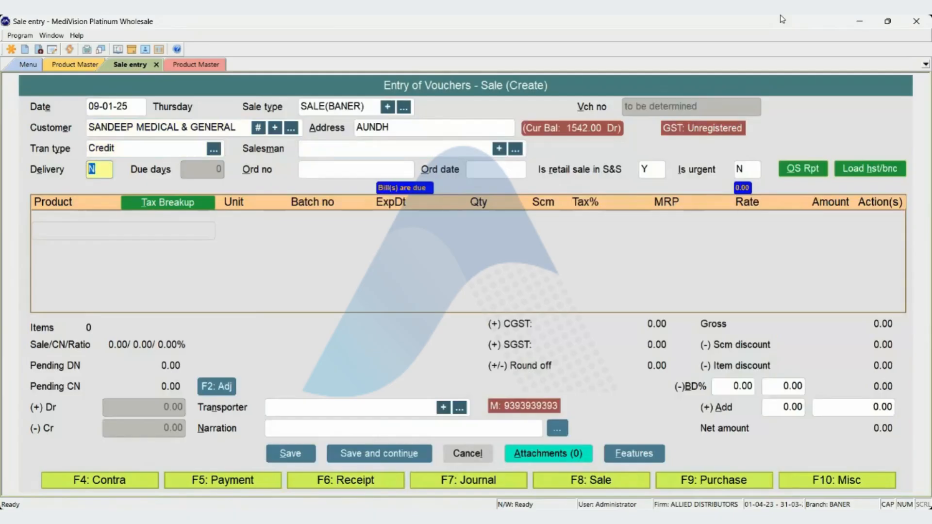
key(Return)
Try a sale quantity of 1 for CIPLOX 500, accept the minimum-quantity confirmation, and discard the product entry.
text(CIPLOX)
key(Down)
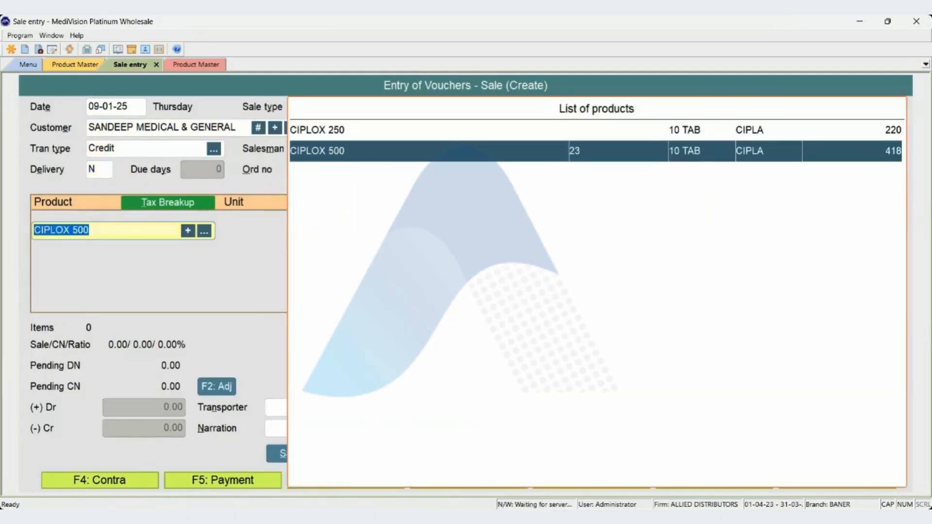
key(Return)
text(1)
key(Return)
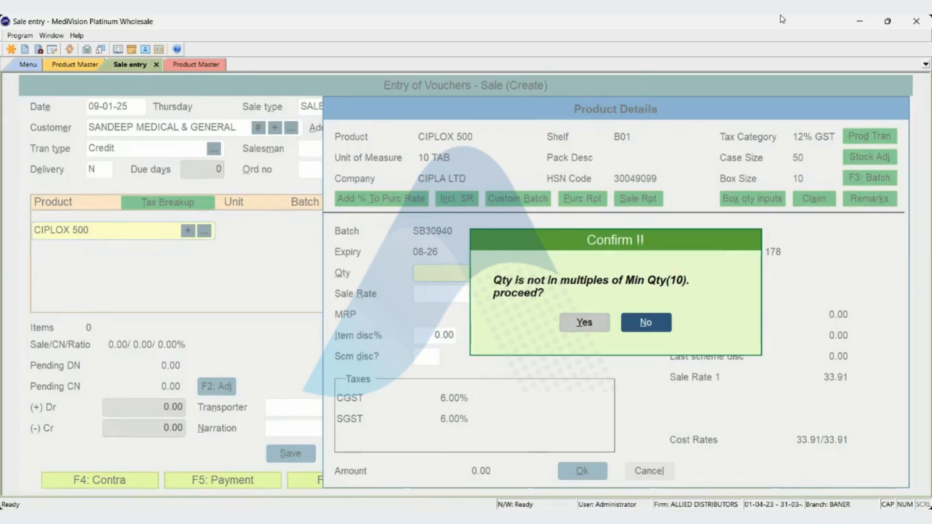
key(Left)
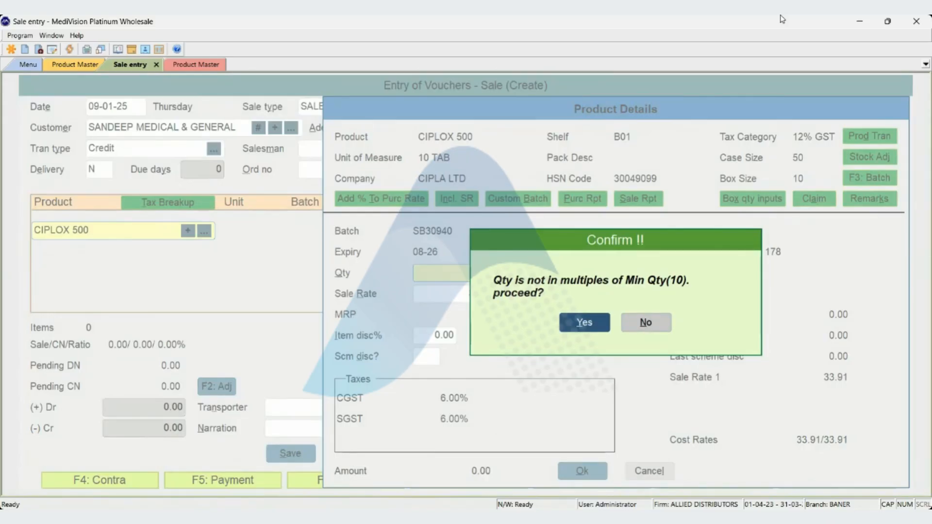
key(Return)
key(Escape)
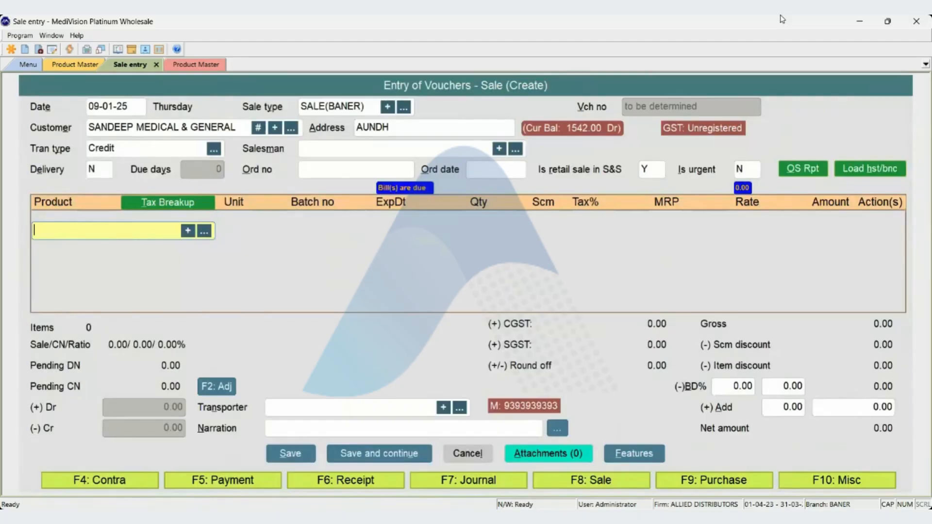
Close the outdated CIPLOX 500 form in the first Product Master window and reopen the product for alteration.
key(ctrl+Tab)
key(ctrl+Tab)
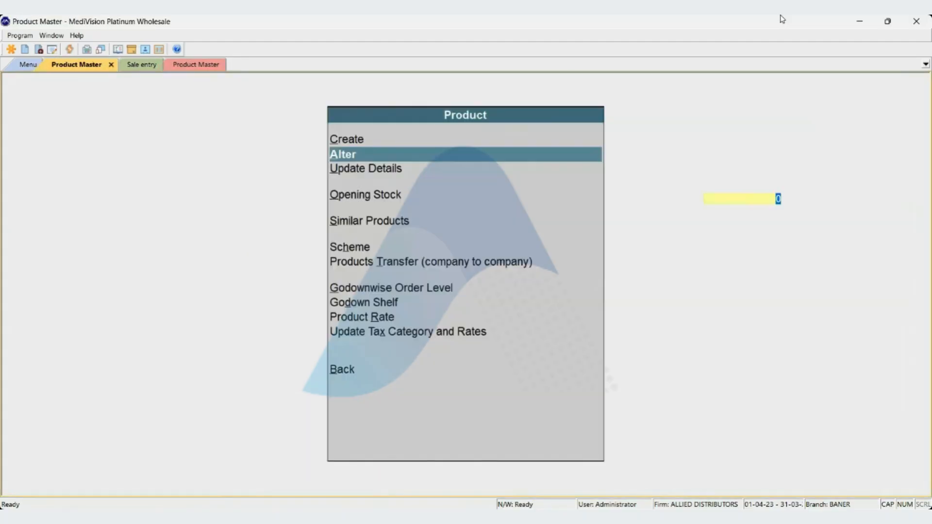
key(ctrl+Tab)
key(Return)
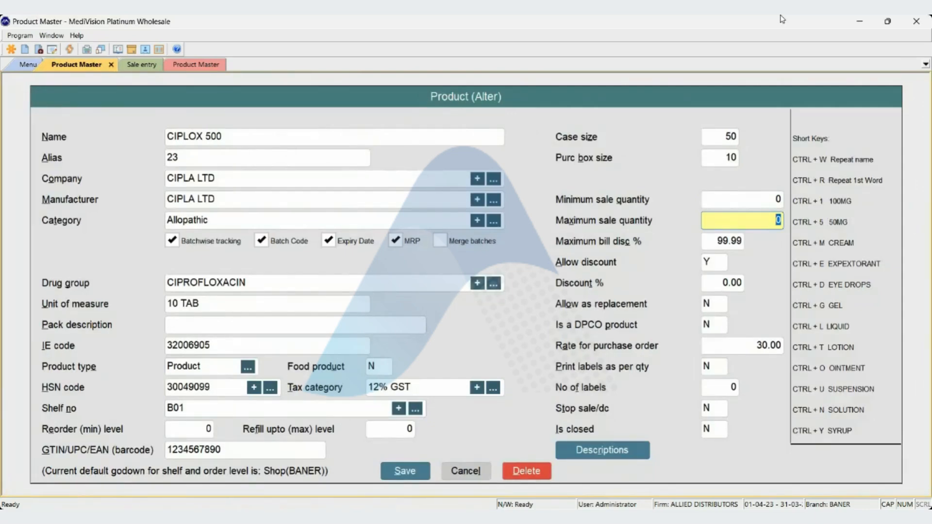
key(Escape)
key(Return)
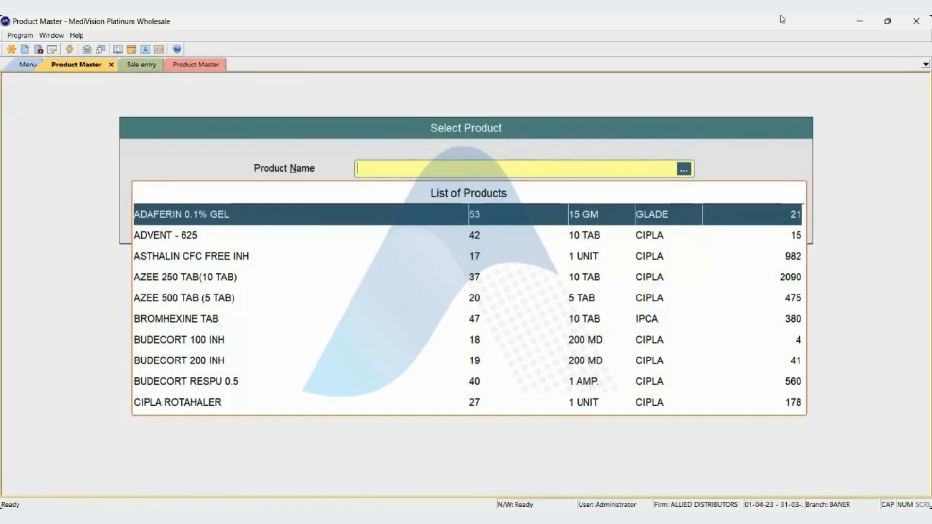
text(CIPLOX)
key(Down)
key(Return)
Set the maximum sale quantity of CIPLOX 500 to 15 and save the product.
key(Return)
key(Return)
key(Return)
key(Return)
key(Return)
key(Return)
key(Return)
key(Return)
key(Return)
key(Return)
key(Return)
key(Return)
key(Return)
key(Return)
key(Return)
key(Return)
key(Return)
key(Return)
key(Return)
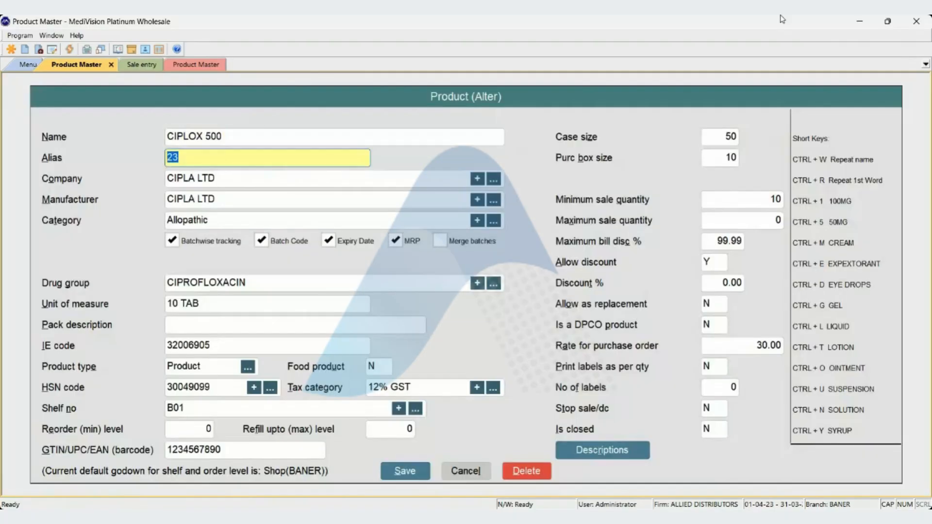
key(Return)
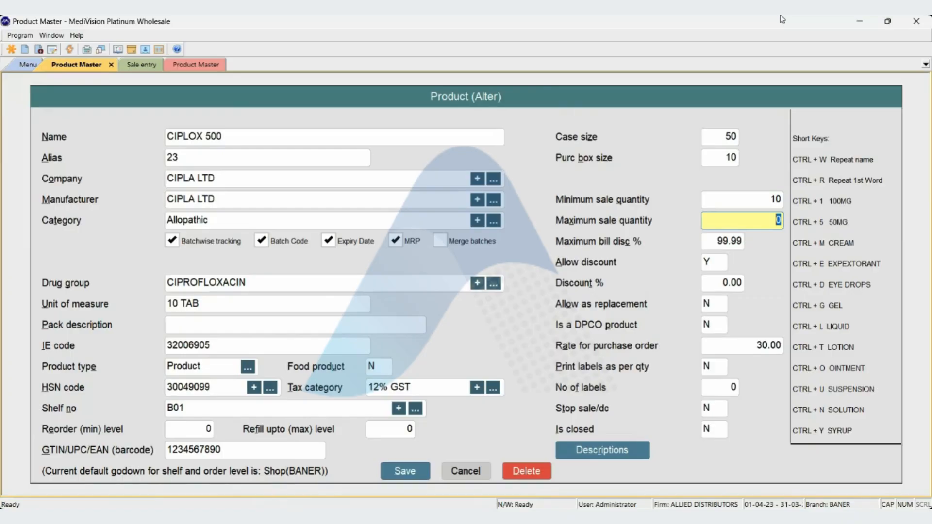
text(15)
key(Return)
key(Return)
key(Return)
key(Return)
key(Return)
key(Return)
key(Return)
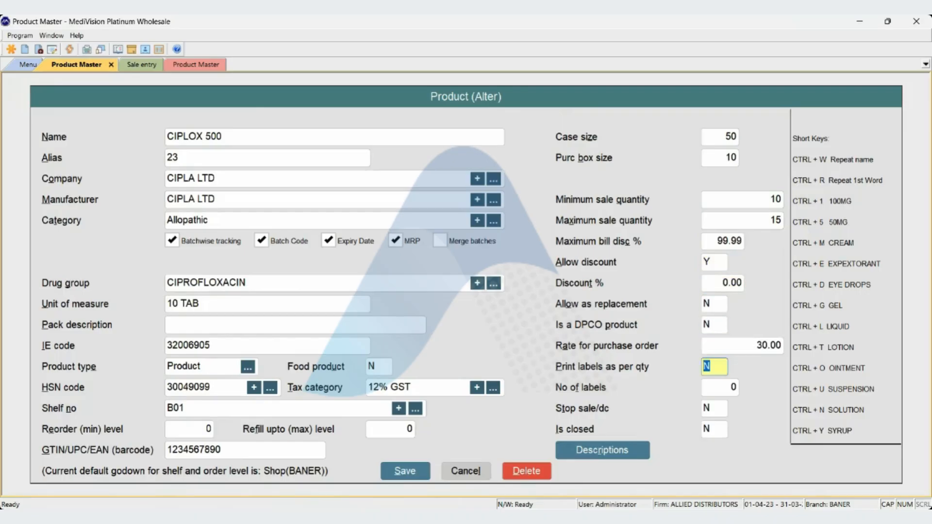
key(alt+s)
key(Return)
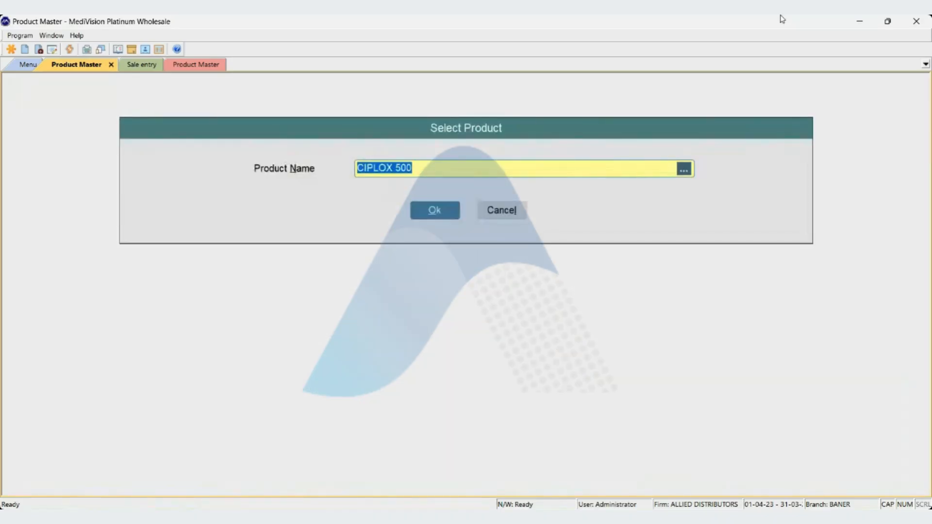
Add CIPLOX 500 with quantity 20 to the sale voucher, accepting the quantity above the maximum.
key(ctrl+Tab)
text(CIPLOX 500)
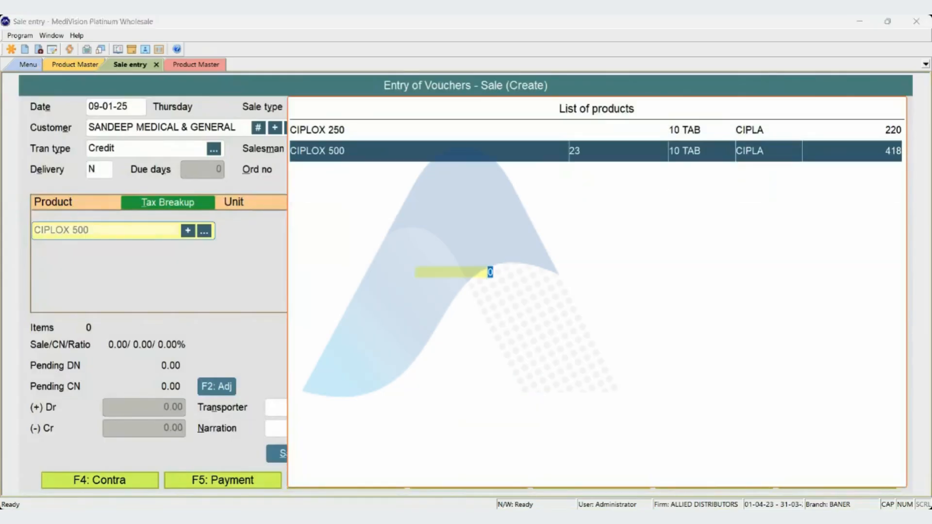
key(Return)
text(20)
key(Return)
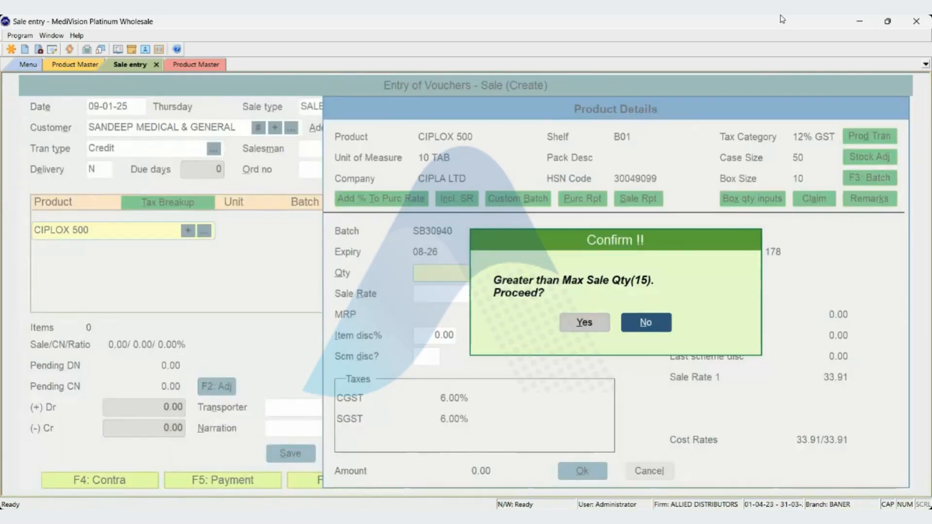
key(Left)
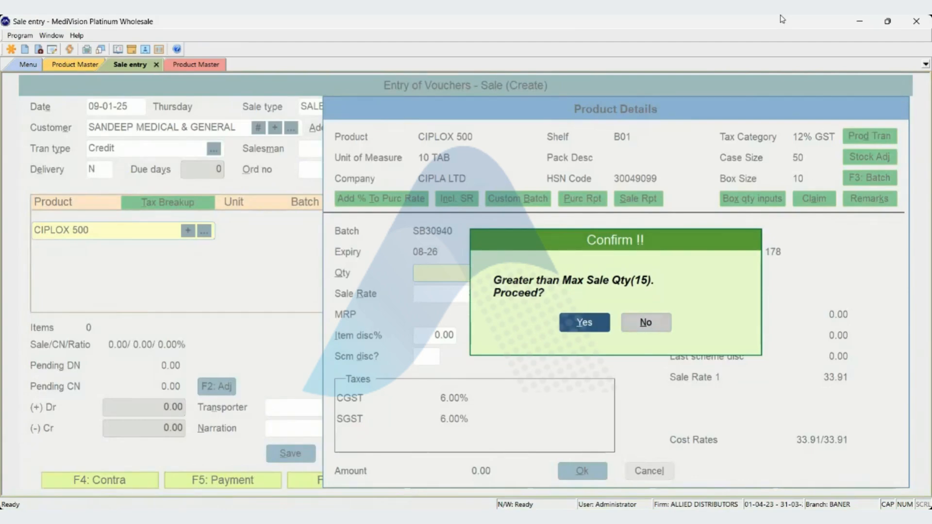
key(Return)
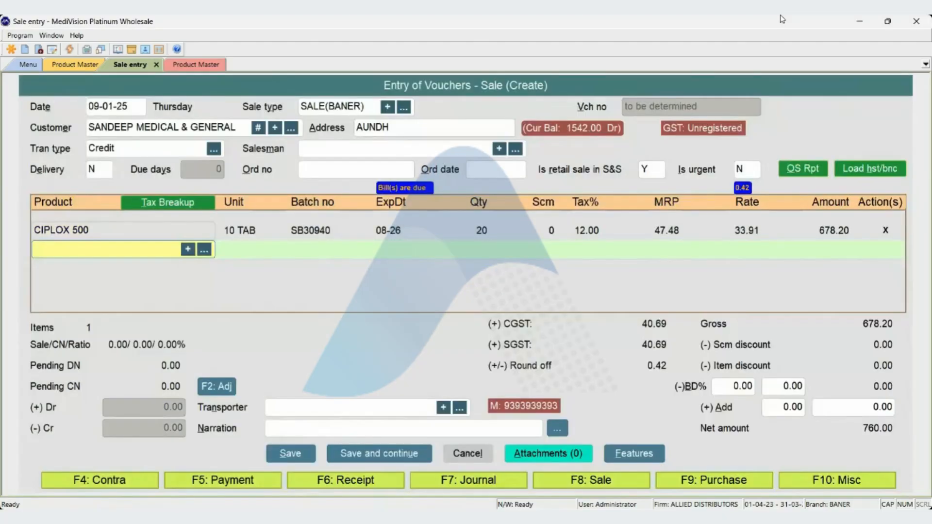
Delete the CIPLOX 500 line with quantity 20 from the sale voucher.
key(Up)
key(Delete)
key(Return)
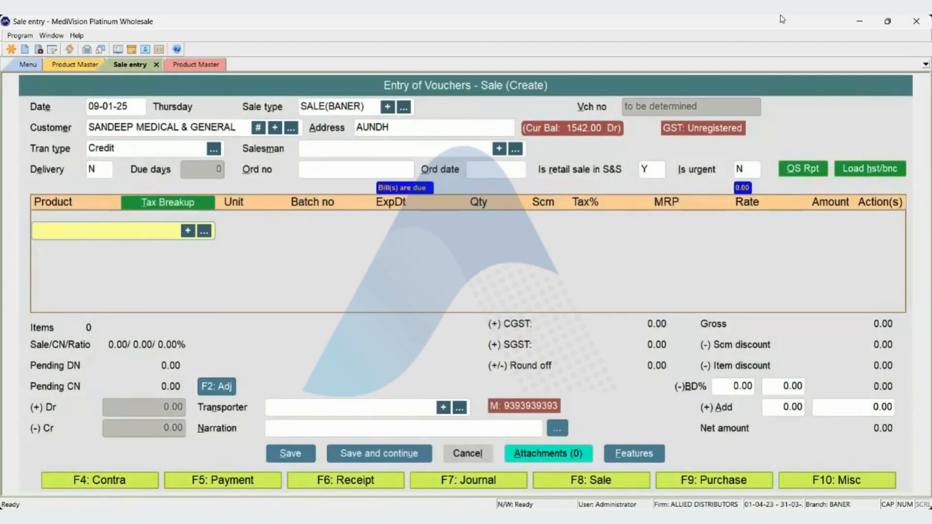
Return to the first Product Master window and open CIPLOX 500 for alteration.
key(ctrl+Tab)
key(ctrl+Tab)
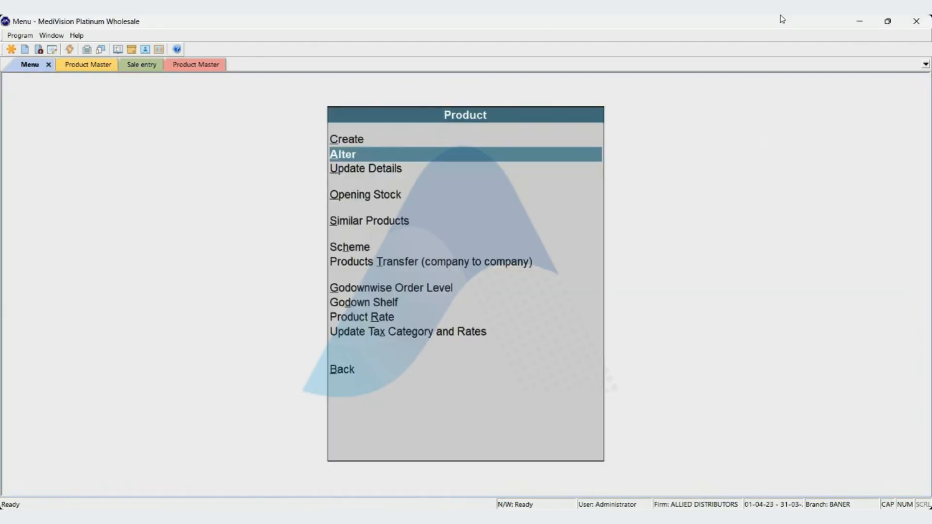
key(ctrl+Tab)
key(Return)
Set the maximum bill discount of CIPLOX 500 to 3% and save the product.
key(Return)
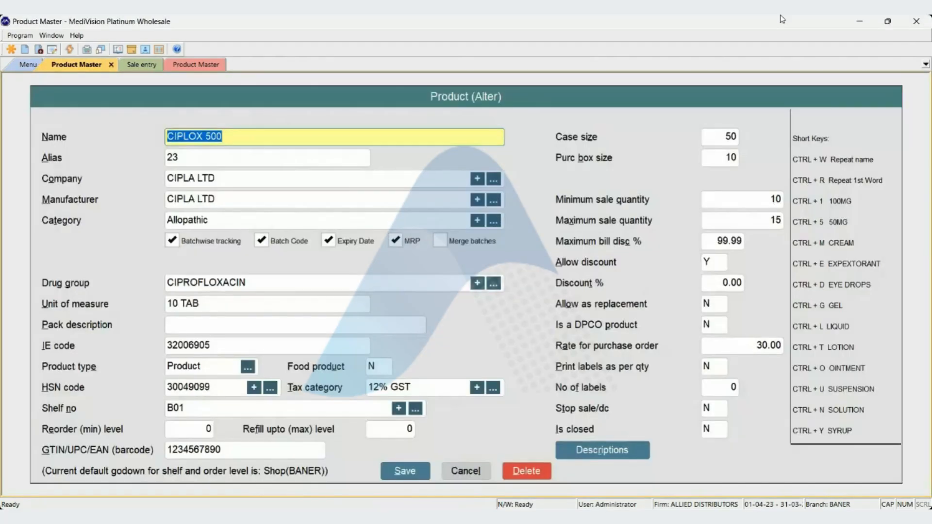
key(Return)
key(Return)
key(Return)
key(Return)
key(Return)
key(Return)
key(Return)
key(Return)
key(Return)
key(Return)
key(Return)
key(Return)
key(Return)
key(Return)
key(Return)
key(Return)
key(Return)
key(Return)
key(Return)
key(Return)
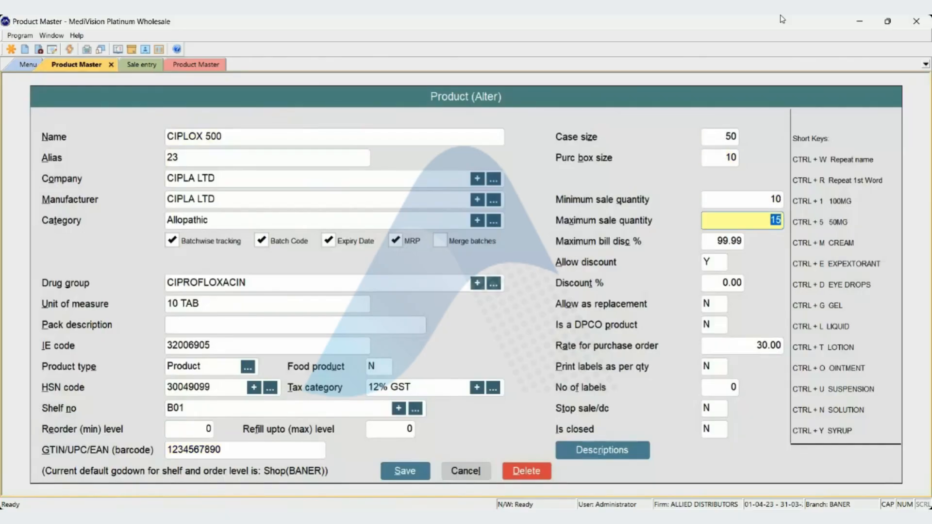
key(Return)
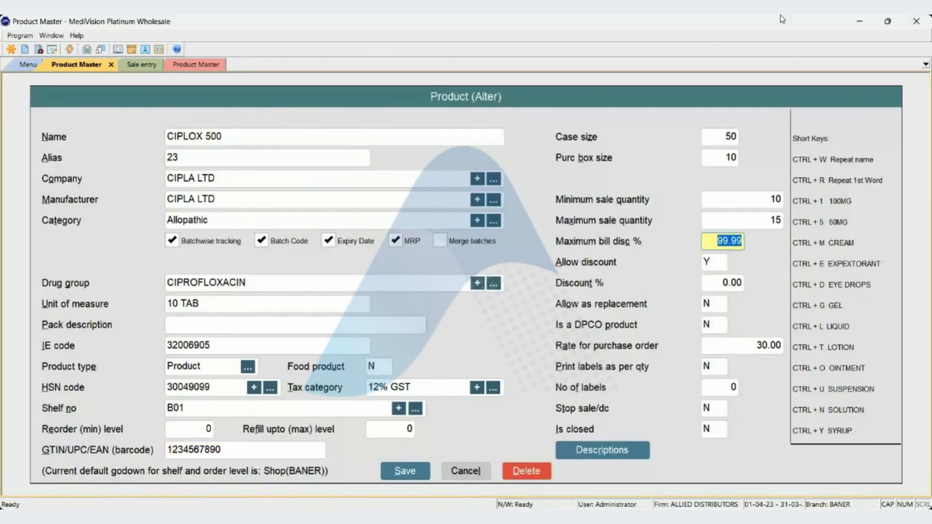
text(3)
key(Return)
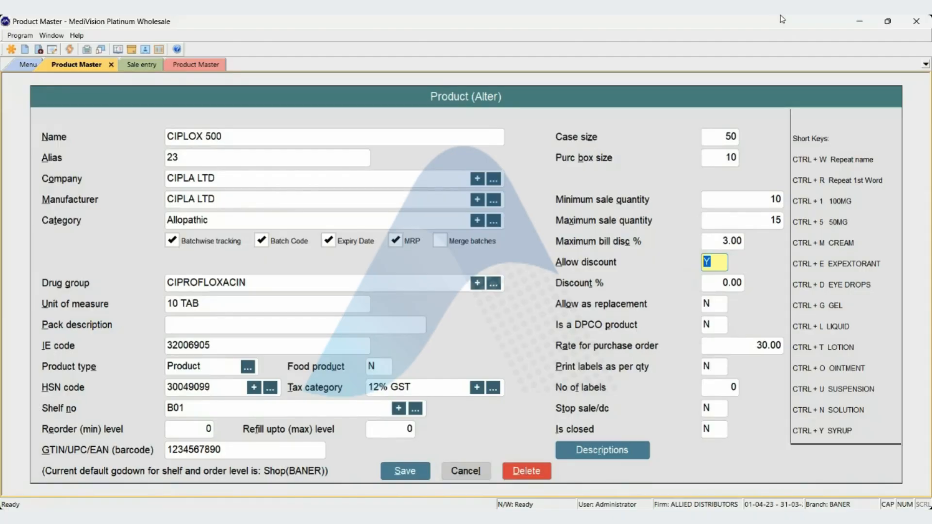
key(ctrl+s)
key(Return)
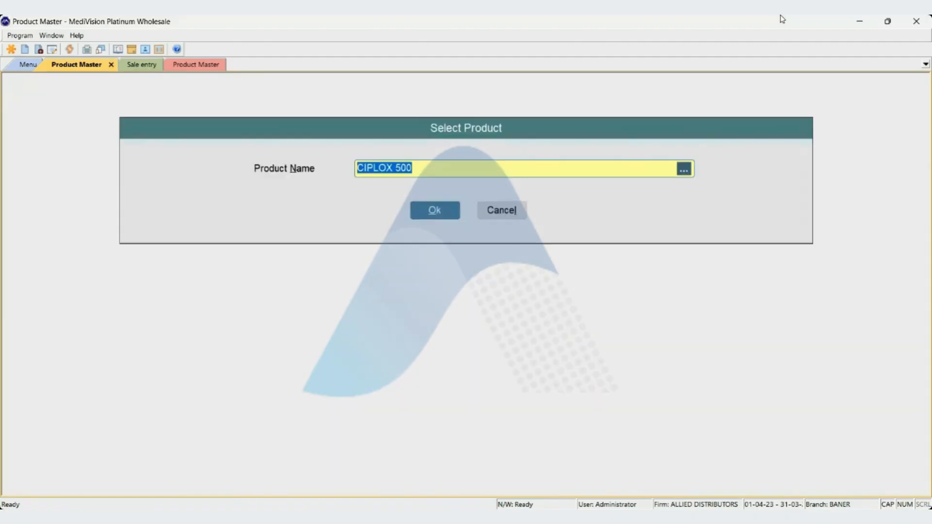
Add CIPLOX 500 with quantity 50 to the sale voucher and proceed to the bill discount percentage.
key(ctrl+Tab)
text(CIPLOX)
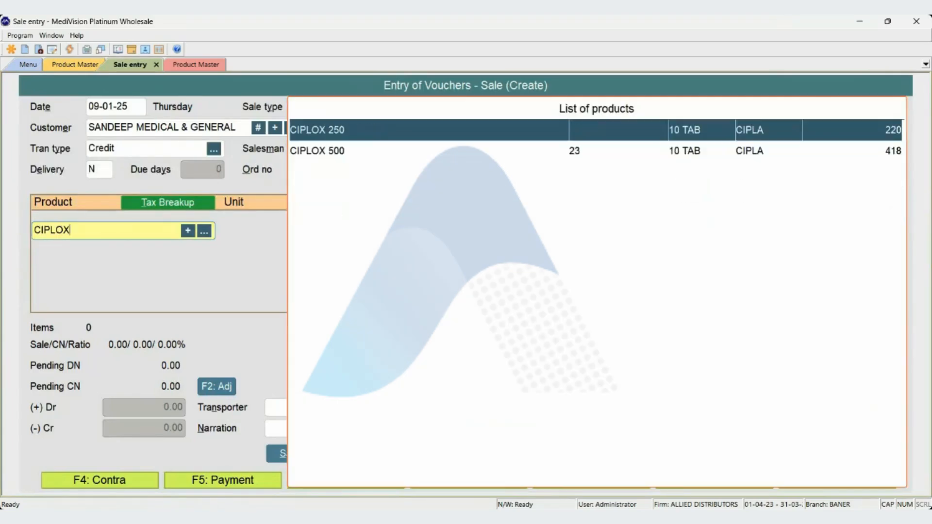
key(Down)
key(Return)
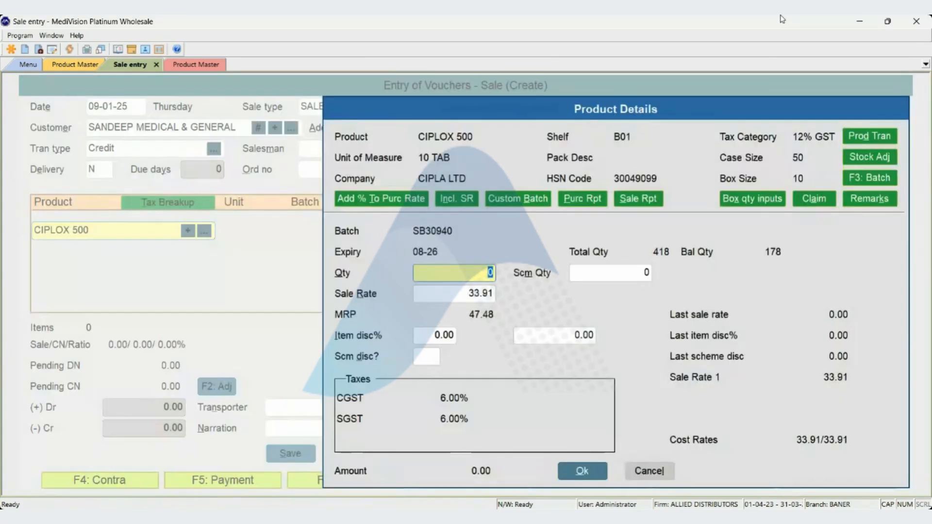
text(50)
key(Return)
key(Left)
key(Return)
Try bill discounts of 4, 3, 5 and 2 percent on the sale voucher, ending with 3 percent.
key(Return)
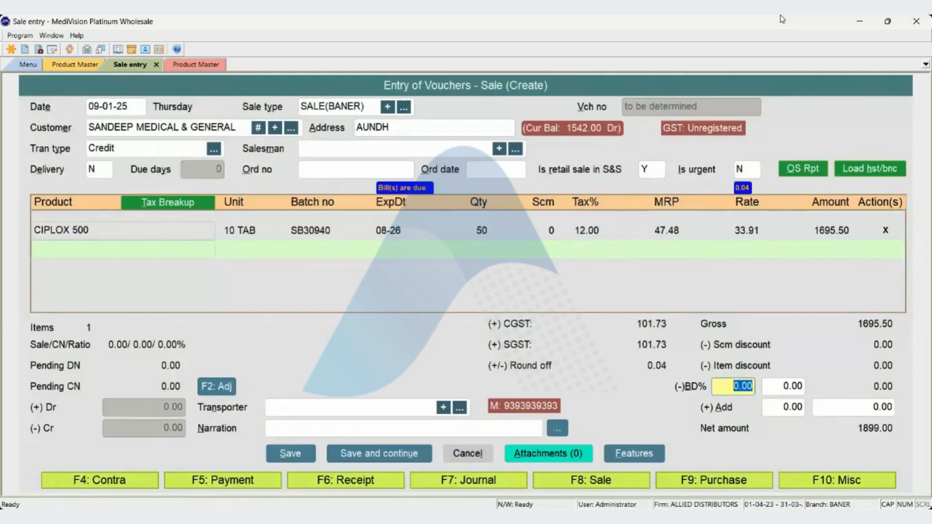
text(4)
key(Return)
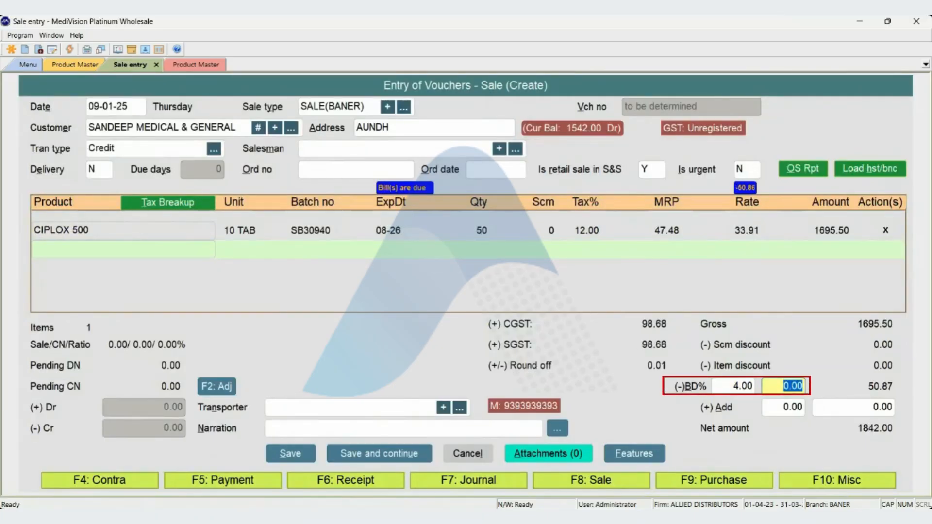
key(shift+Tab)
text(3)
key(Return)
key(shift+Tab)
text(5)
key(Return)
key(shift+Tab)
text(2)
key(Return)
key(shift+Tab)
text(3)
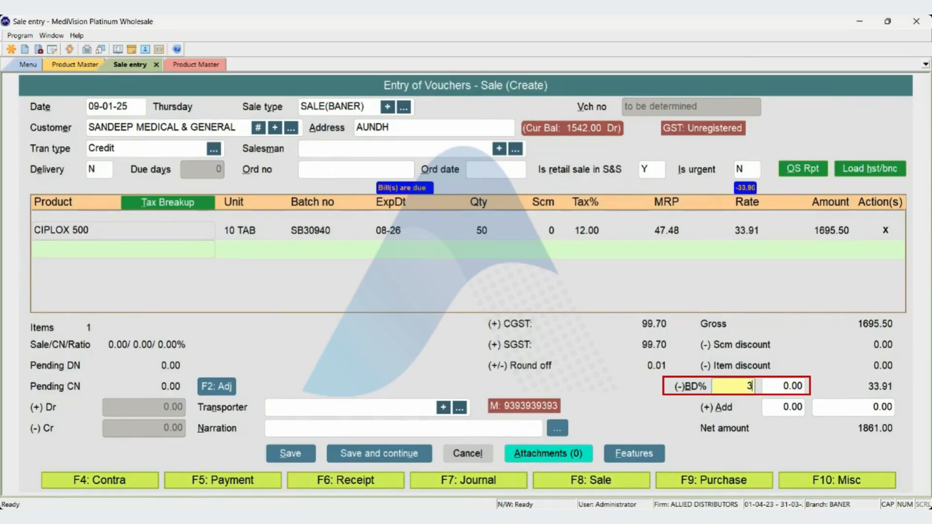
key(Return)
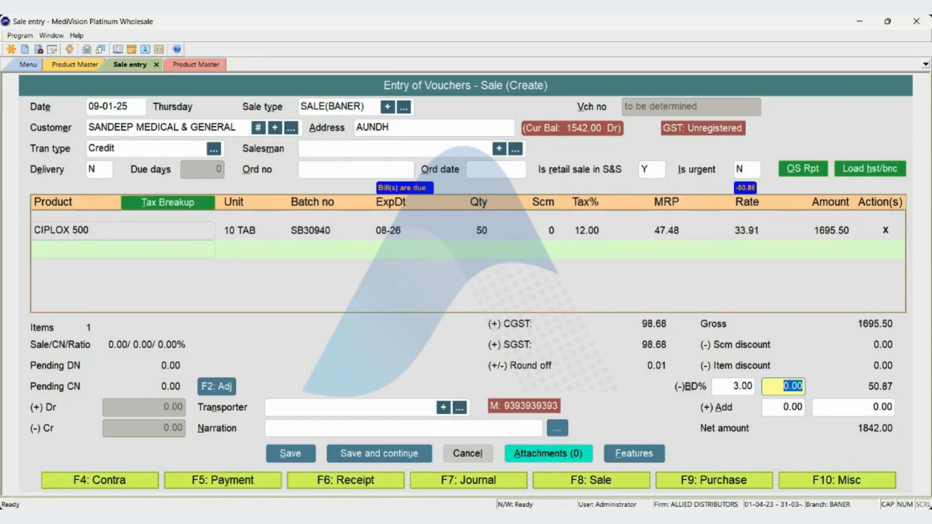
Go back to the voucher's product lines and delete the CIPLOX 500 line with quantity 50.
key(shift+Tab)
key(shift+Tab)
key(shift+Tab)
key(Tab)
key(Up)
key(Delete)
key(Return)
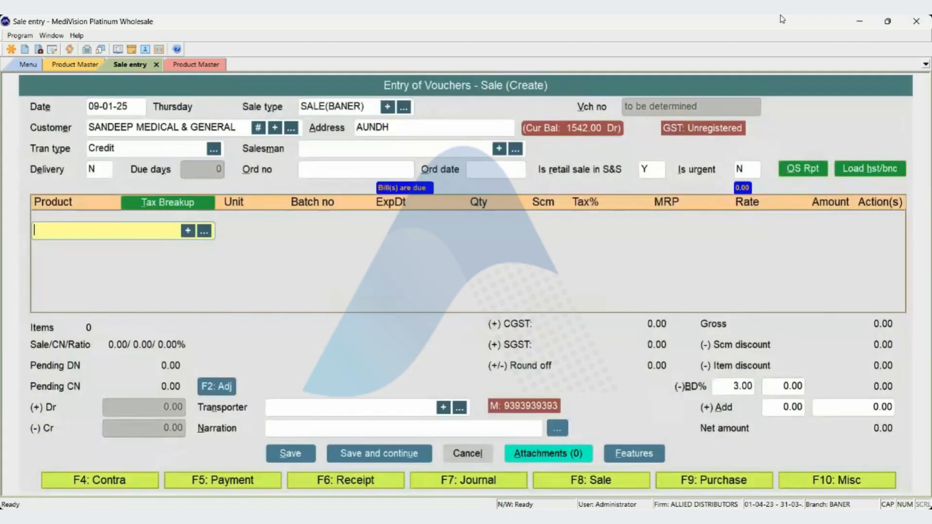
Open CIPLOX 500 for alteration in the second Product Master window.
key(ctrl+Tab)
key(Return)
key(Return)
key(Return)
key(Return)
key(Return)
key(Return)
key(Return)
key(Return)
key(Return)
key(Return)
key(Return)
key(Return)
key(Return)
key(Return)
key(Return)
key(Return)
key(Return)
key(Return)
key(Return)
key(Return)
key(Return)
key(Return)
key(Return)
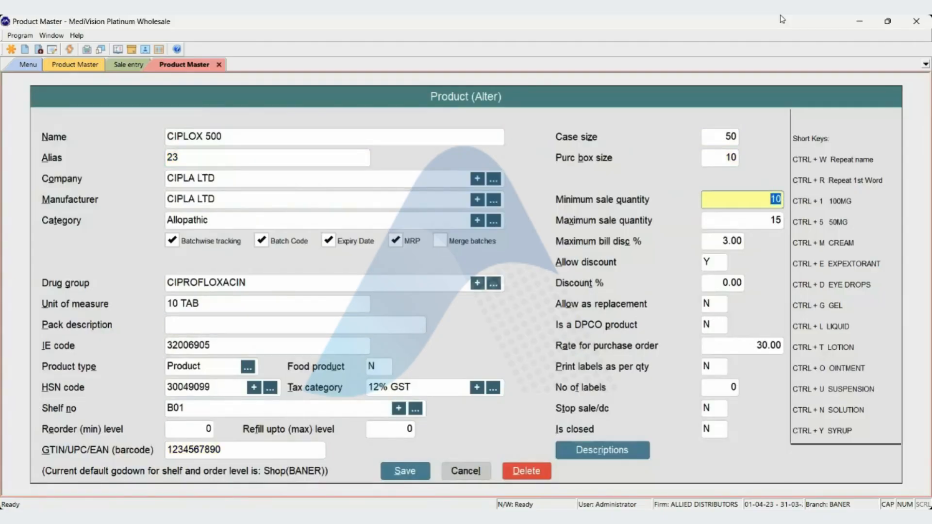
Set Allow discount to N for CIPLOX 500 and change it back to Y.
key(Return)
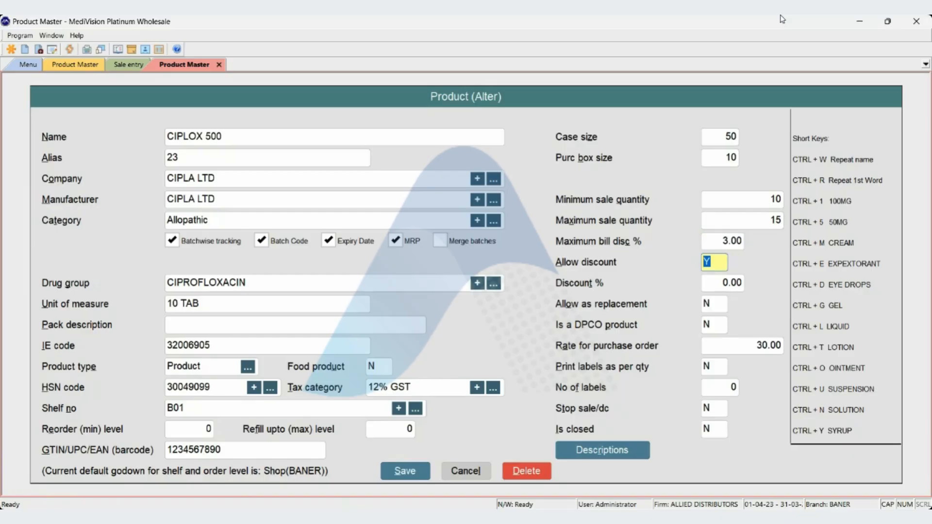
text(N)
key(Return)
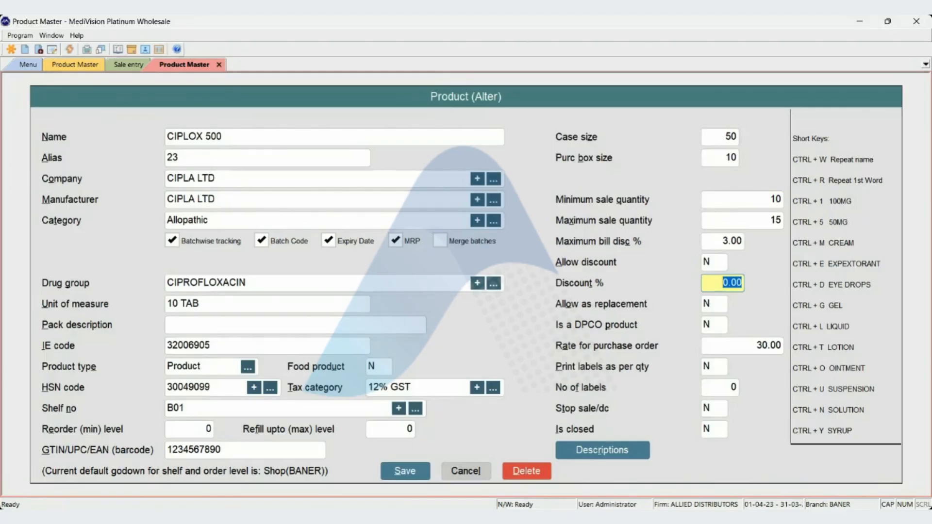
key(shift+Tab)
text(Y)
key(Return)
Set the maximum bill discount of CIPLOX 500 to 0%, keeping Allow discount at Y.
key(shift+Tab)
key(shift+Tab)
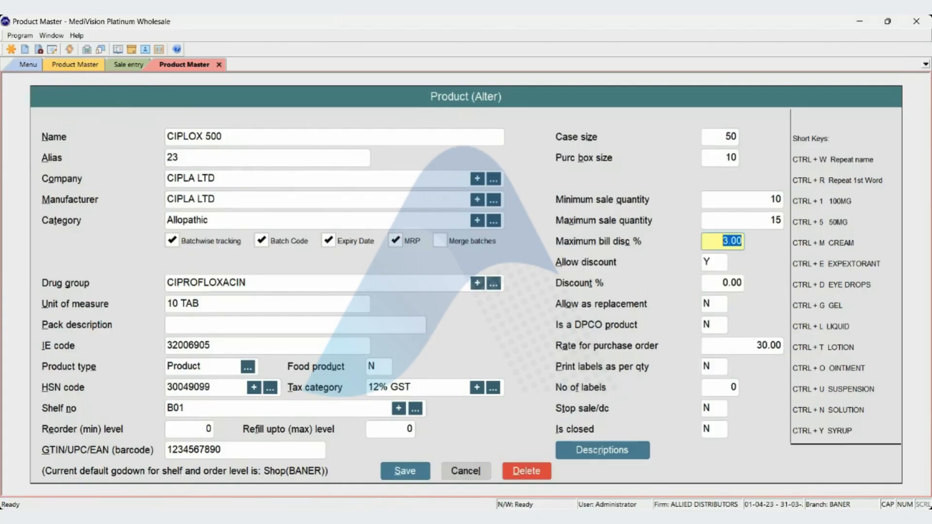
text(0)
key(Return)
key(Return)
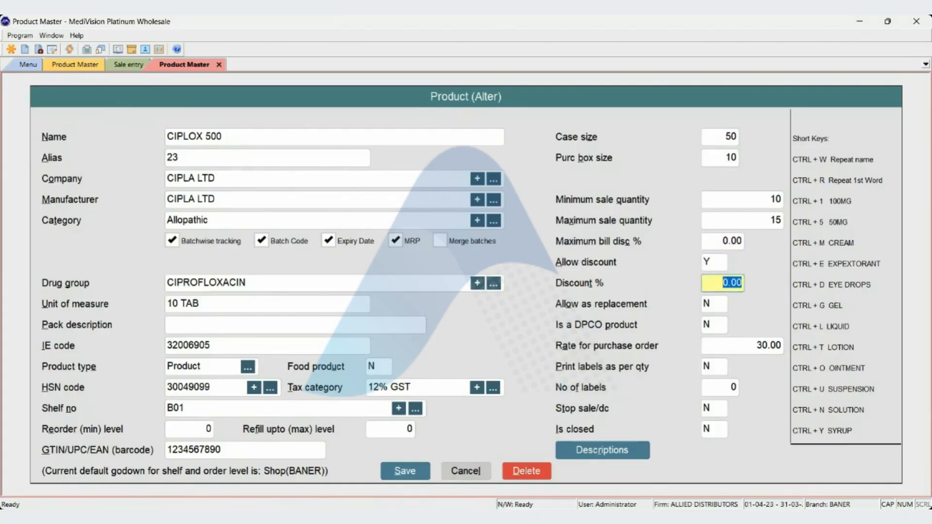
Set the Discount % of CIPLOX 500 to 5 and save the product.
text(5)
key(Return)
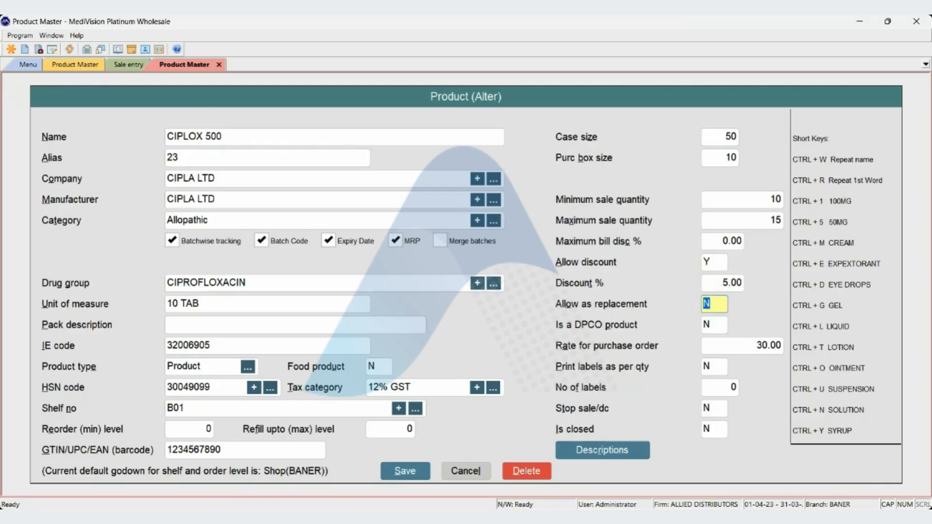
key(ctrl+s)
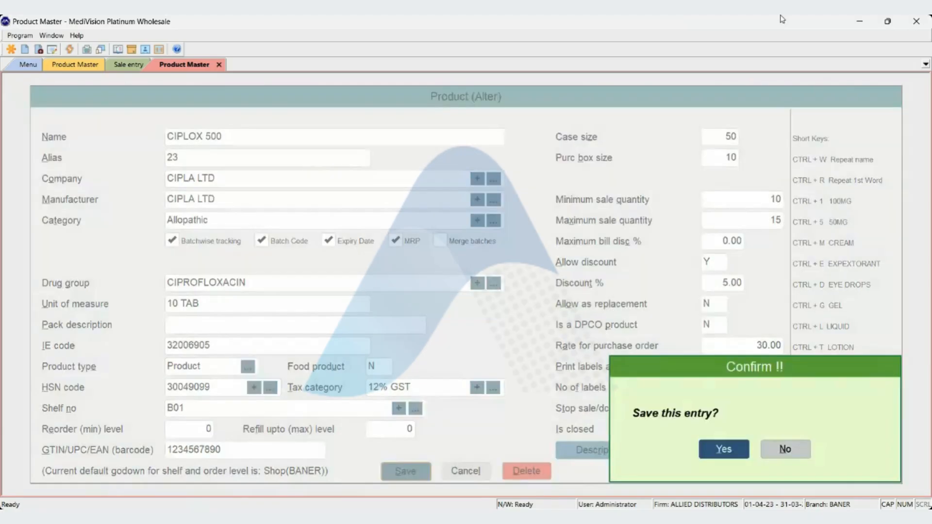
key(Return)
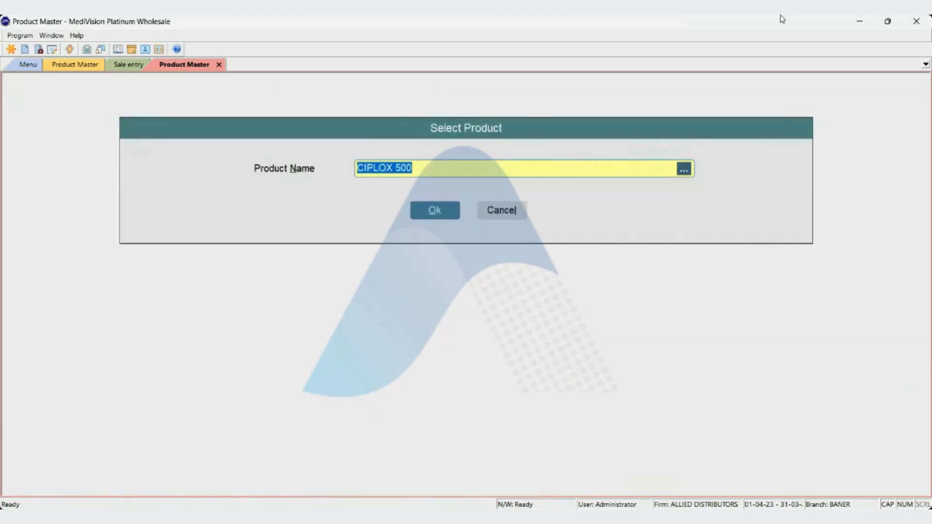
key(Escape)
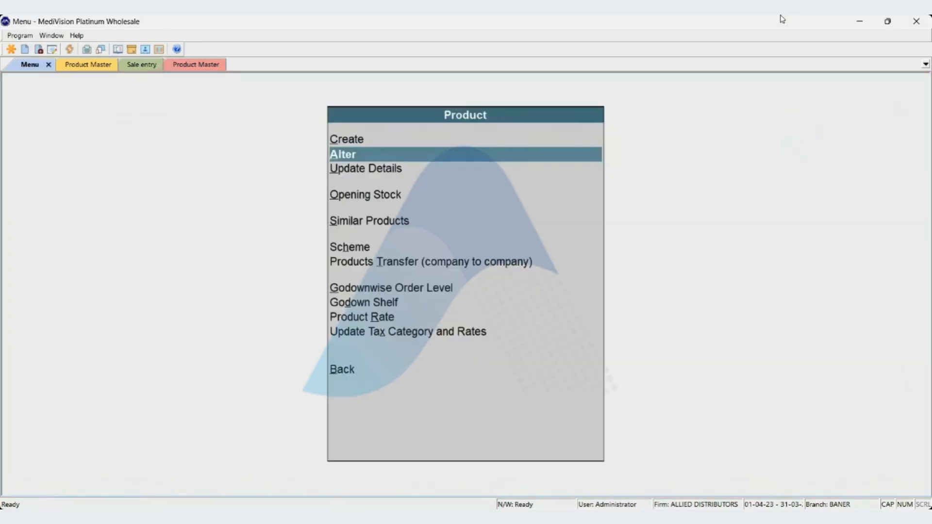
Add CIPLOX 500 with quantity 1 to the sale voucher, accepting a quantity that is not a multiple of the minimum.
key(ctrl+Tab)
key(ctrl+Tab)
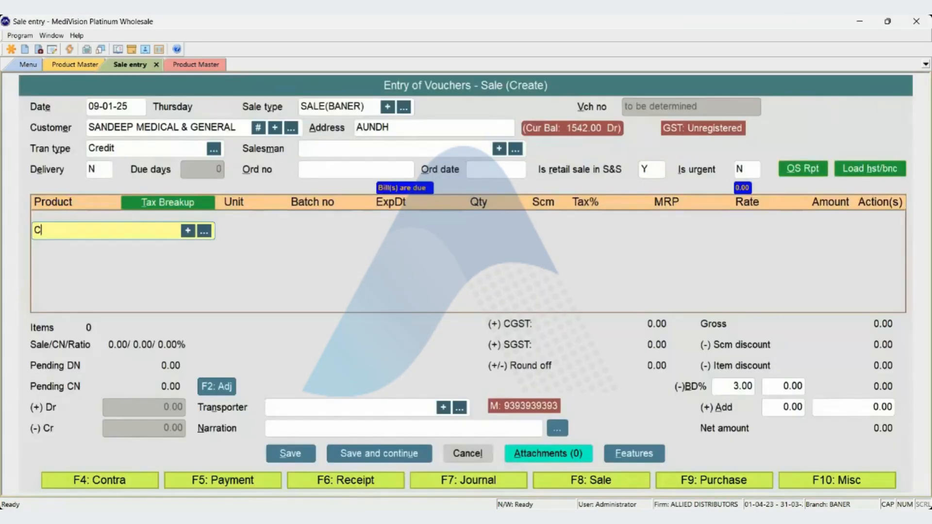
text(CIPLOX)
key(Down)
key(Return)
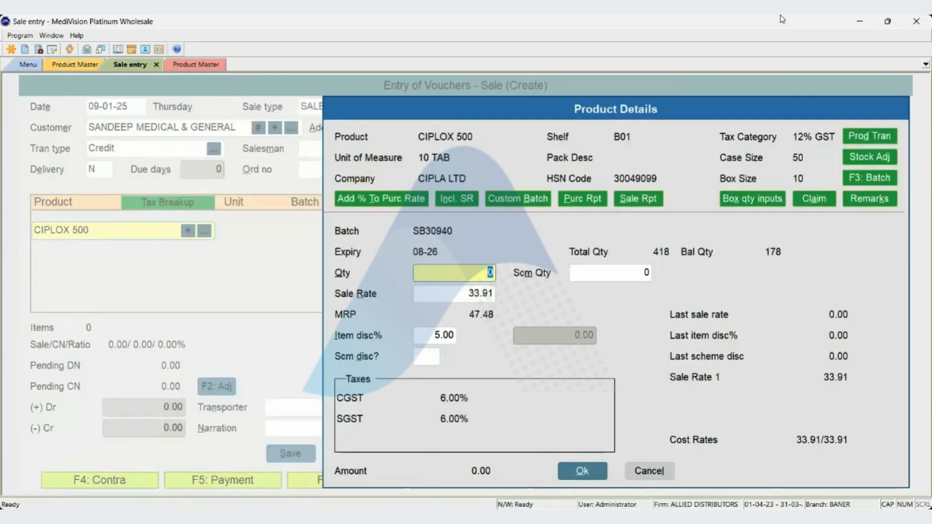
text(10)
key(BackSpace)
key(Return)
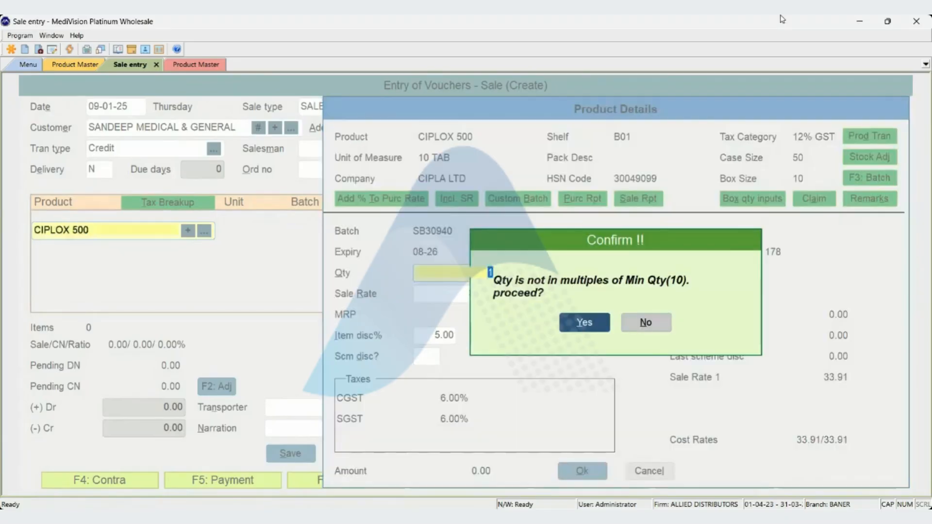
key(Return)
Reopen the CIPLOX 500 line to check its item discount and delete the line from the voucher.
key(Up)
key(Return)
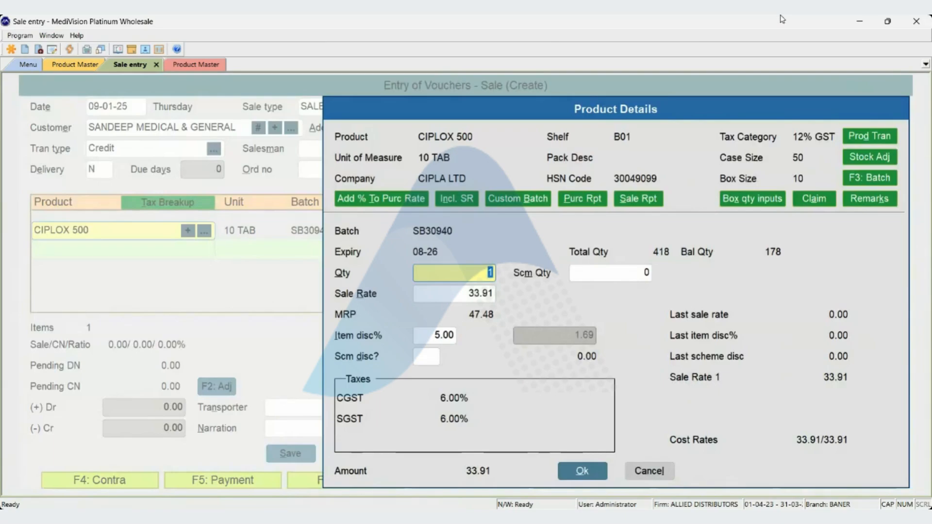
key(Return)
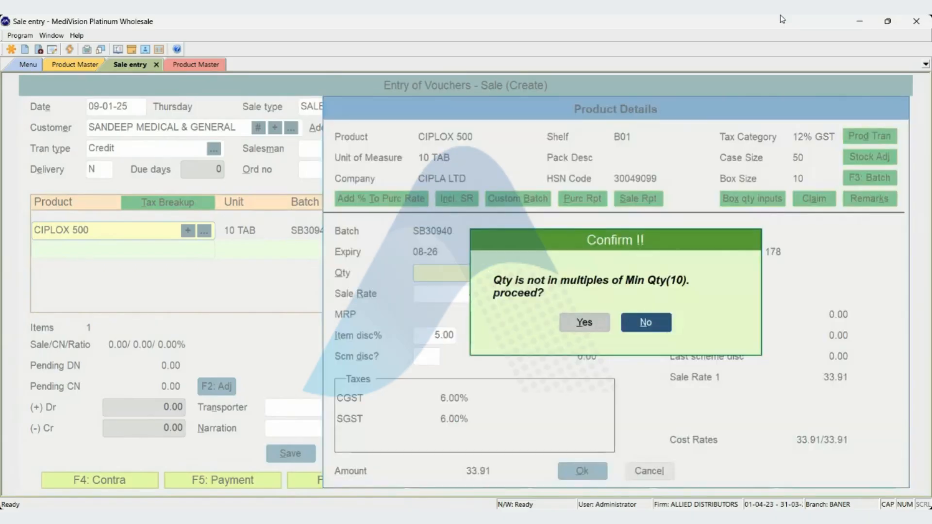
key(Left)
key(Return)
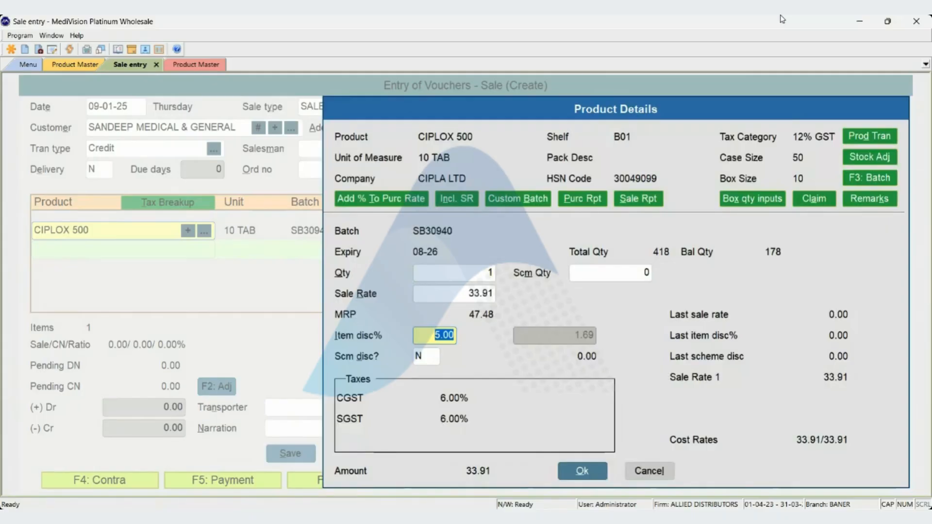
key(Return)
key(Delete)
key(Return)
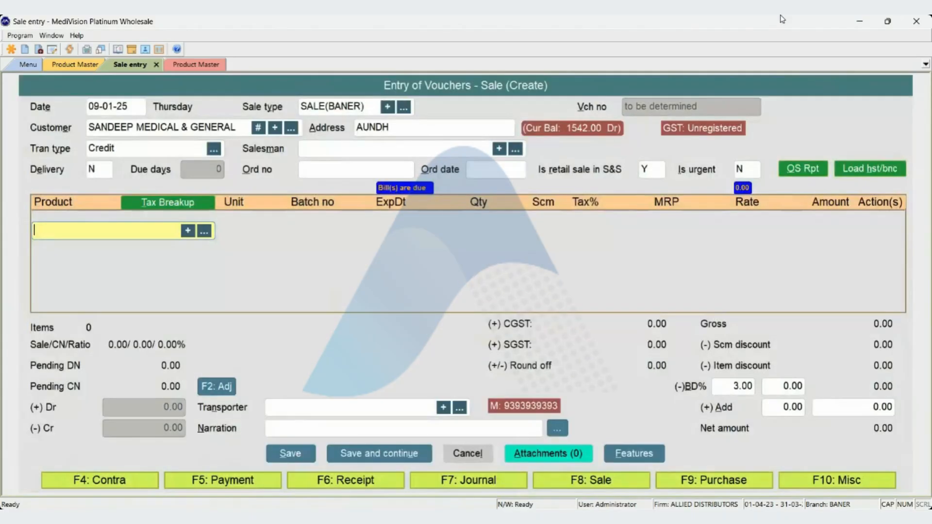
Open CIPLOX 500 for alteration in the second Product Master window and move on to Allow as replacement.
key(ctrl+Tab)
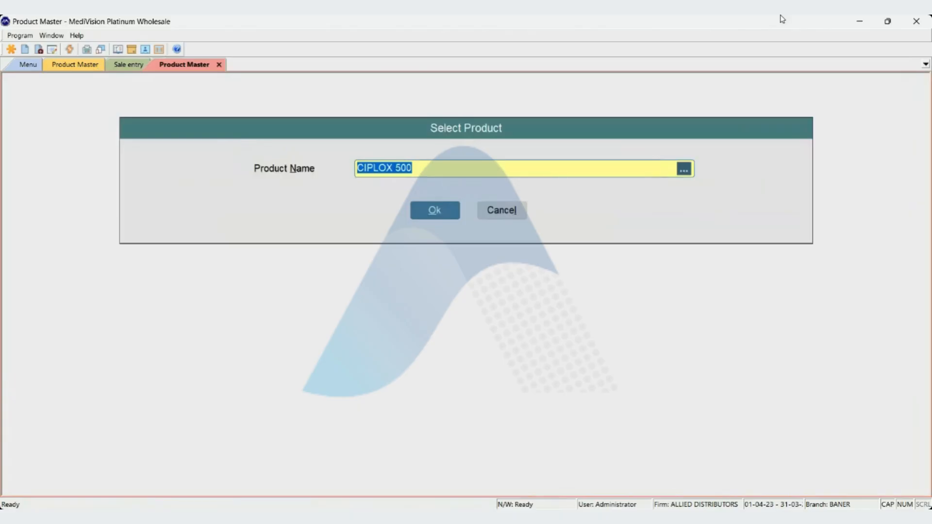
key(Return)
key(Return)
key(Return)
key(Return)
key(Return)
key(Return)
key(Return)
key(Return)
key(Return)
key(Return)
key(Return)
key(Return)
key(Return)
key(Return)
key(Return)
key(Return)
key(Return)
key(Return)
key(Return)
key(Return)
key(Return)
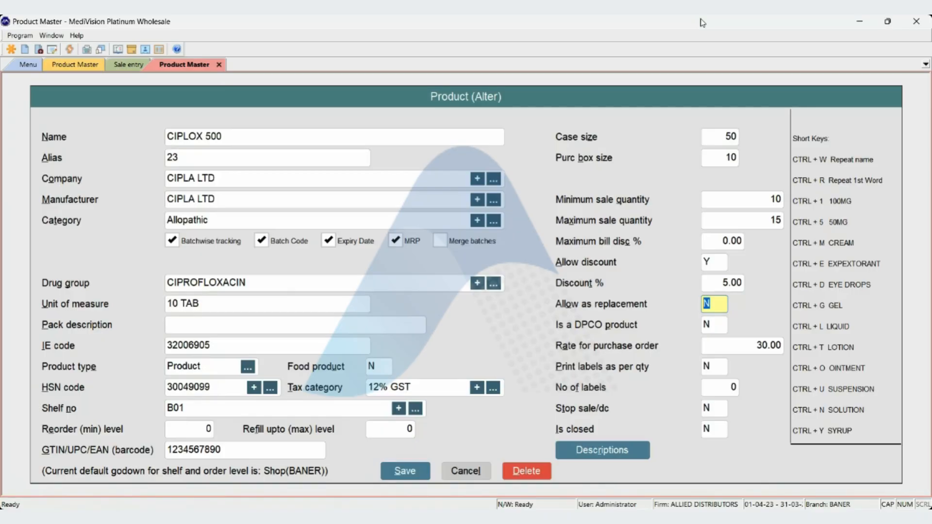
Set Is a DPCO product to Y for CIPLOX 500 and change it back to N.
key(Return)
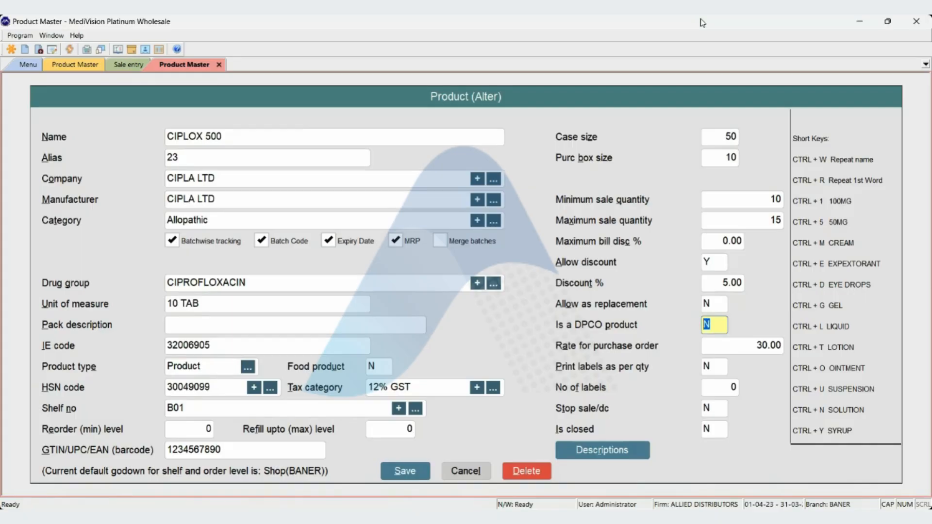
text(Y)
key(BackSpace)
text(N)
key(Return)
key(shift+Tab)
key(Return)
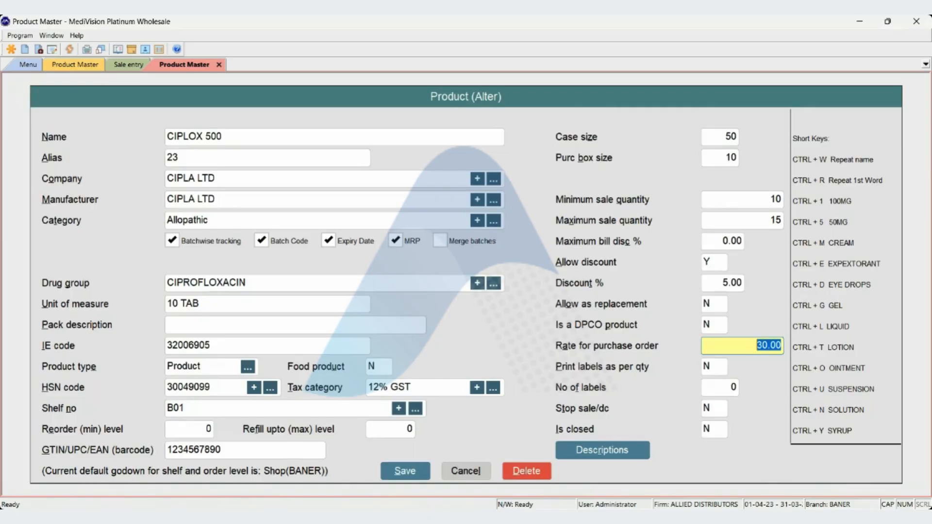
Set Print labels as per qty to Y for CIPLOX 500.
key(Return)
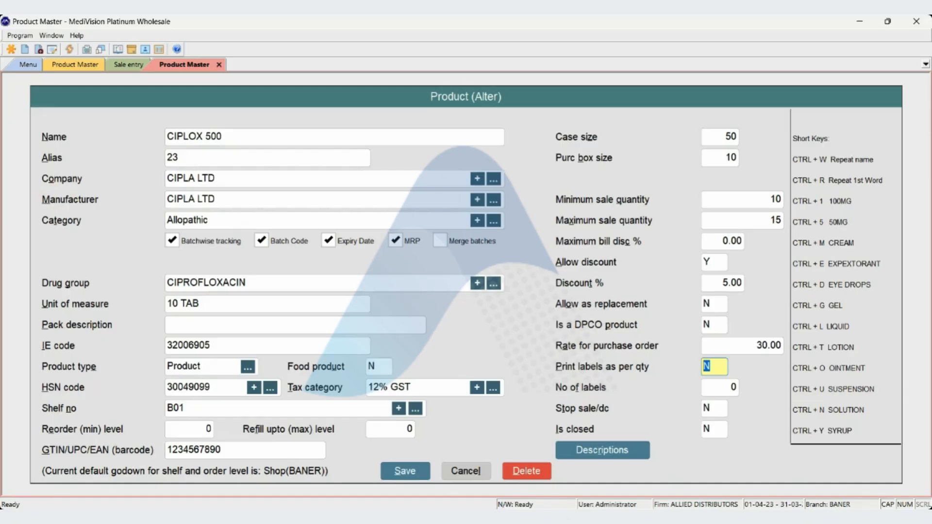
key(Return)
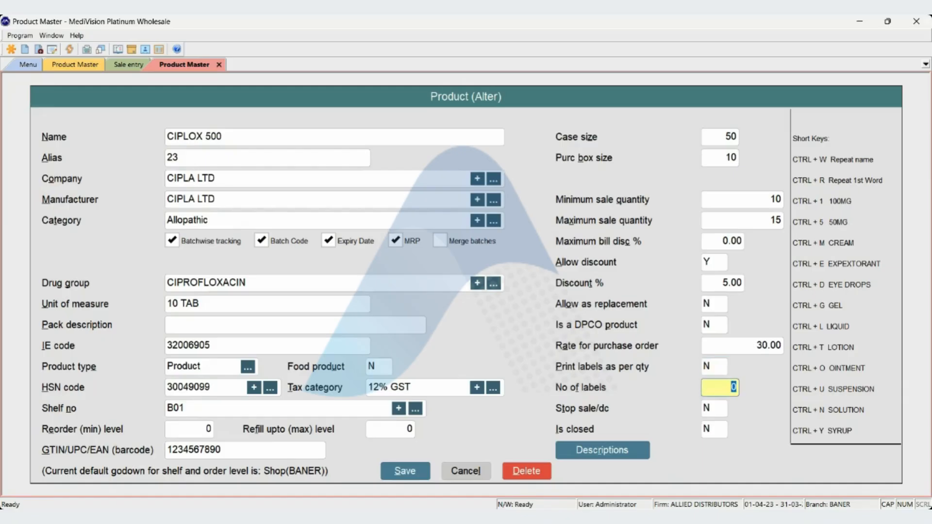
key(Up)
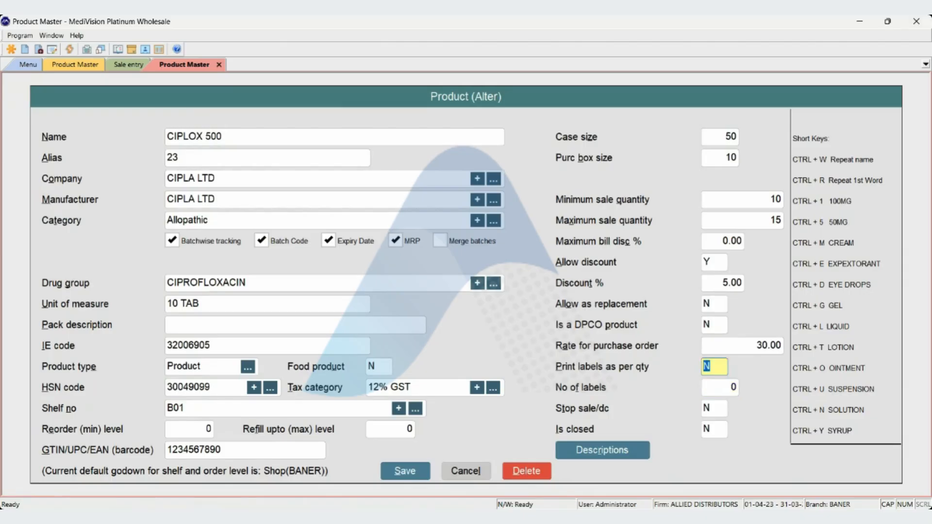
text(Y)
key(Return)
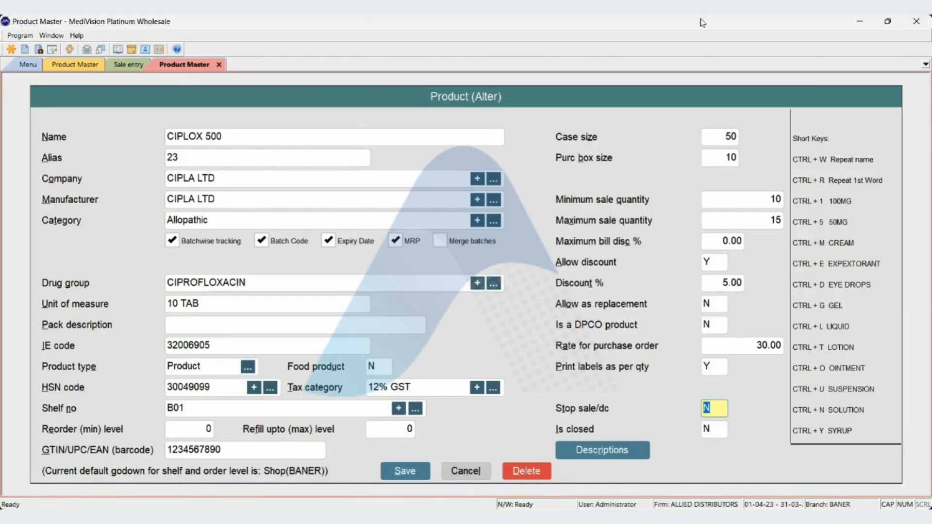
Set Stop sale/dc to Y for CIPLOX 500 and save the product.
text(Y)
key(Return)
key(Return)
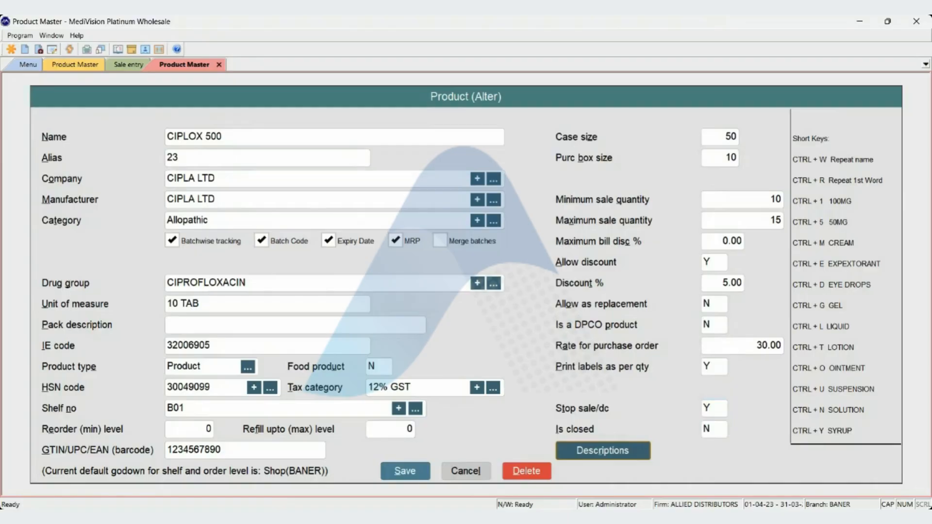
key(Return)
key(Return)
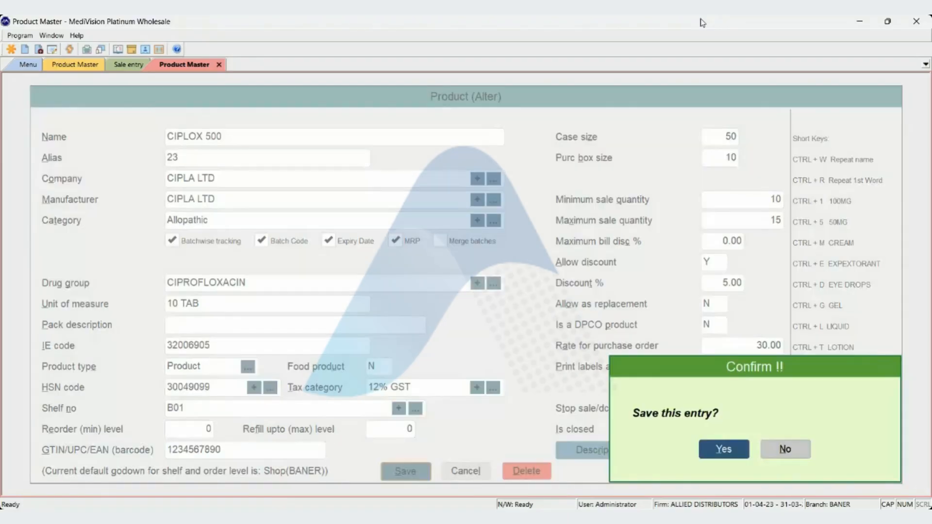
Try to add the sale-stopped product CIPLOX 500 to the sale voucher.
key(Return)
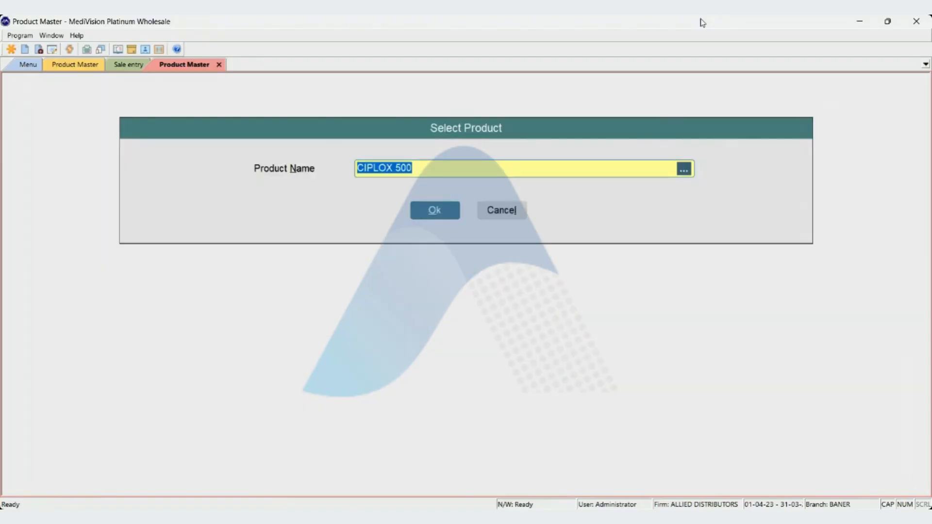
key(Escape)
key(Return)
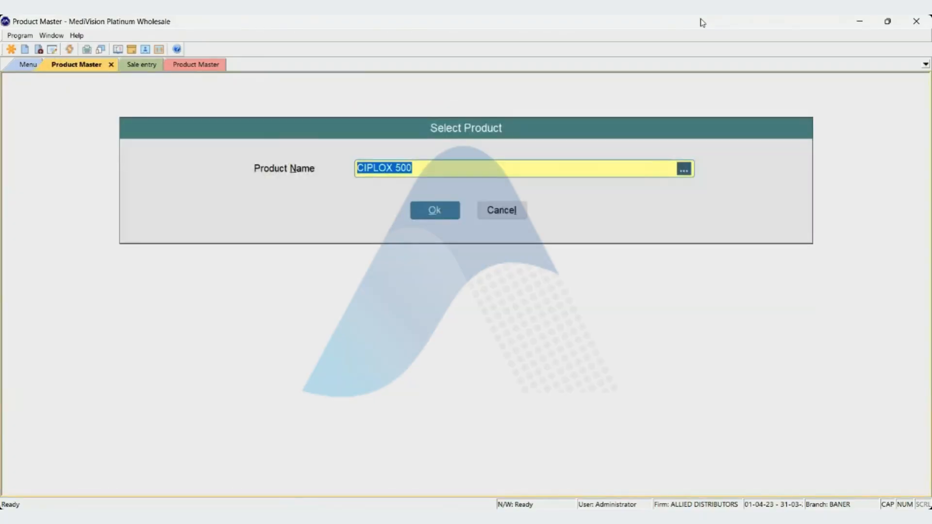
key(ctrl+Tab)
text(CIPLOX)
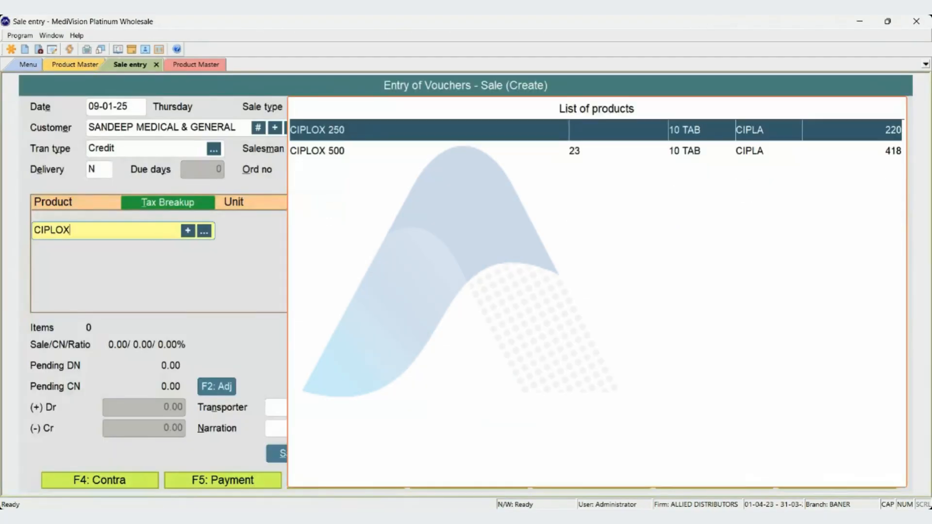
key(Down)
key(Return)
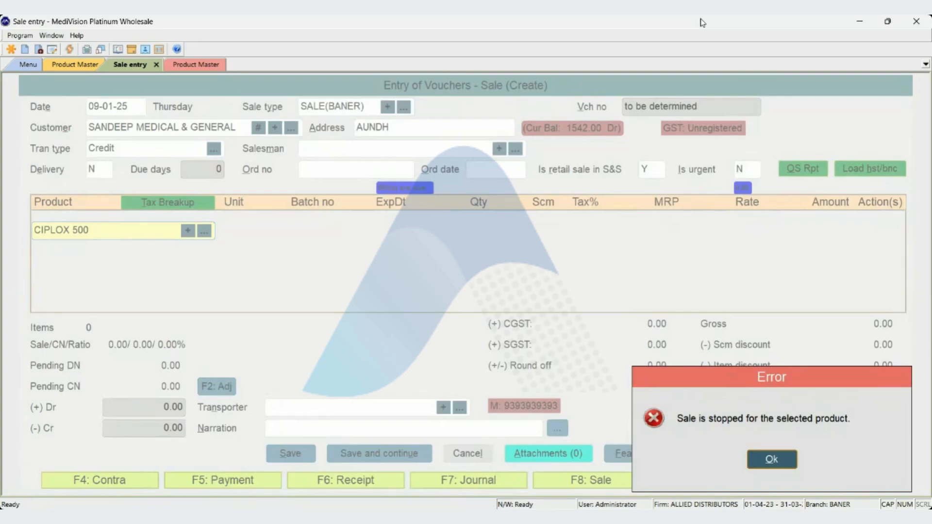
key(Return)
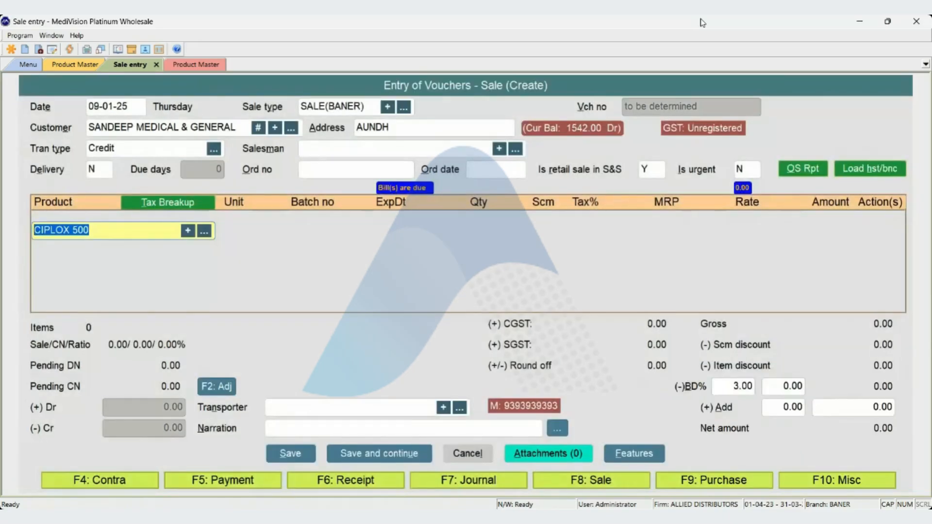
Reopen CIPLOX 500 for alteration in the second Product Master window and set Stop sale/dc to N.
key(ctrl+Tab)
key(Return)
key(Return)
key(Return)
key(Return)
key(Return)
key(Return)
key(Return)
key(Return)
key(Return)
key(Return)
key(Return)
key(Return)
key(Return)
key(Return)
key(Return)
key(Return)
key(Return)
key(Return)
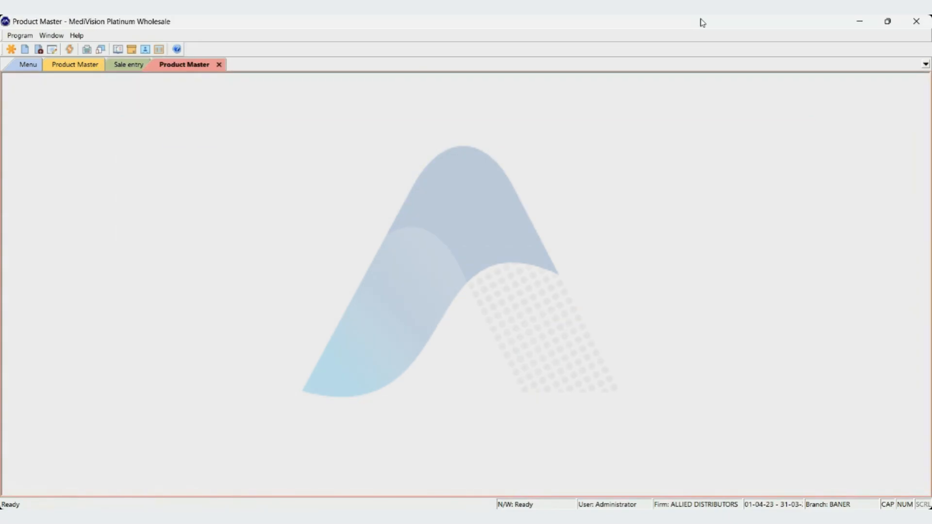
key(Return)
key(Return)
key(Return)
key(Return)
key(Return)
key(Return)
key(Return)
key(Return)
key(Return)
key(Return)
key(Return)
key(Return)
key(Return)
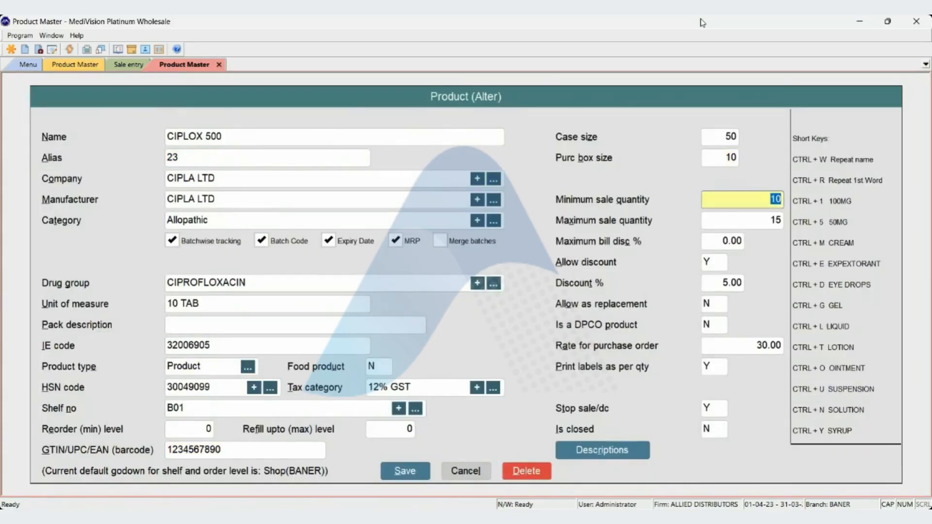
key(Up)
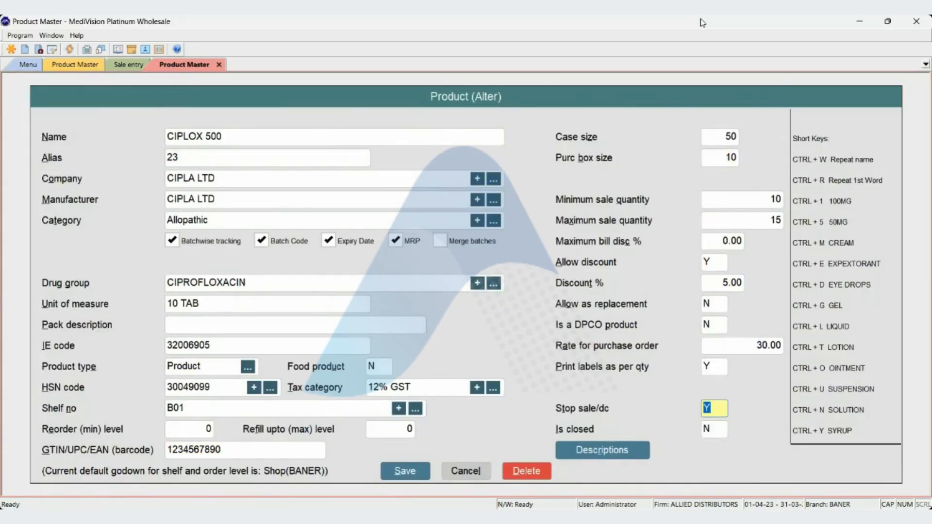
text(N)
key(Return)
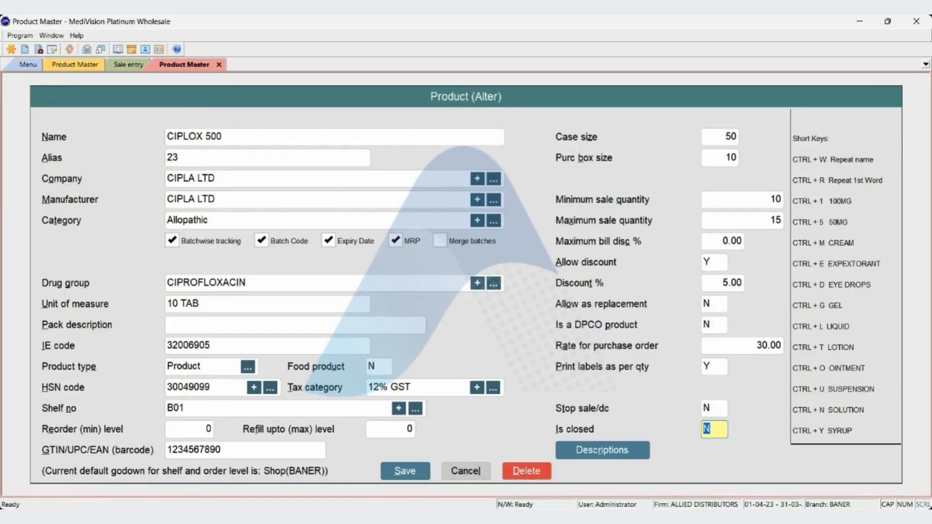
Set Is closed to Y for CIPLOX 500, leave its descriptions blank and save the product.
text(Y)
key(Return)
key(Return)
key(Return)
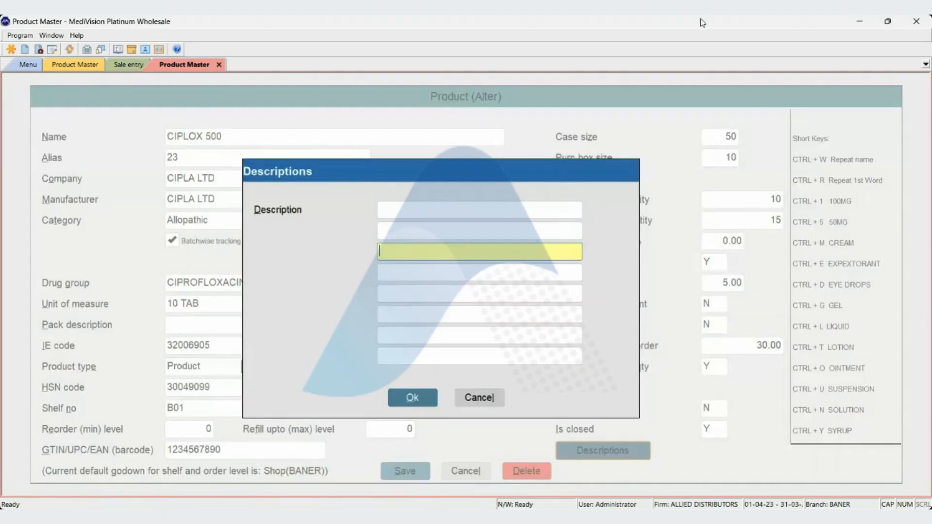
key(Return)
key(Return)
key(Return)
key(Return)
key(Return)
key(Return)
key(Return)
key(Return)
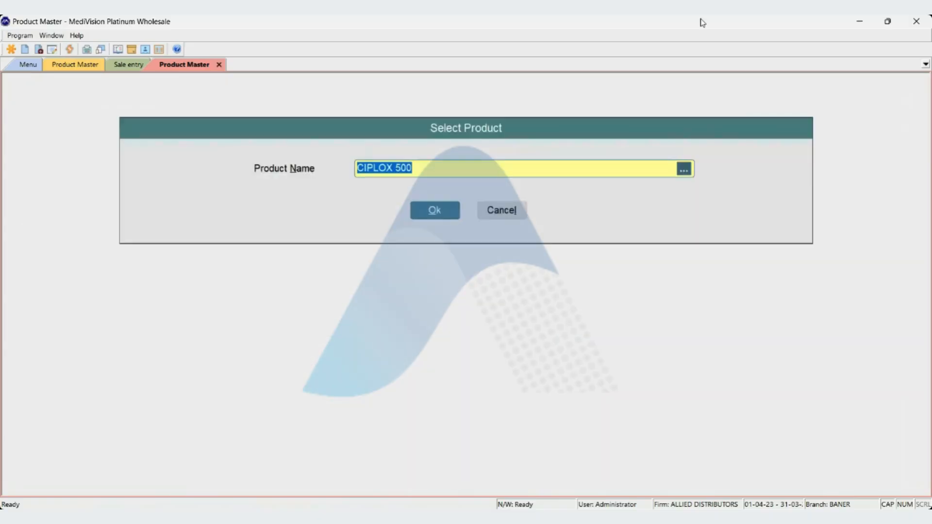
Search the sale voucher's product list for CIPLO and return to the second Product Master window.
key(Escape)
key(ctrl+Tab)
key(ctrl+Tab)
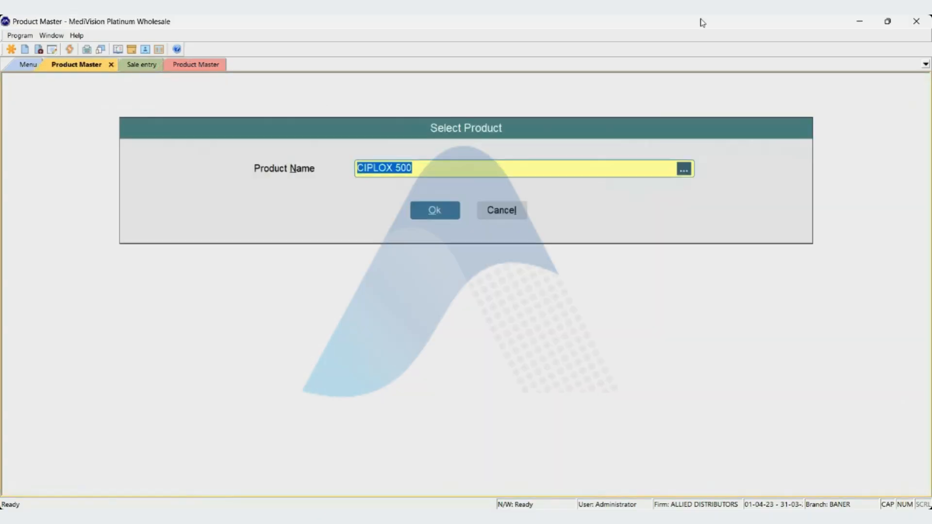
text(CIPLO)
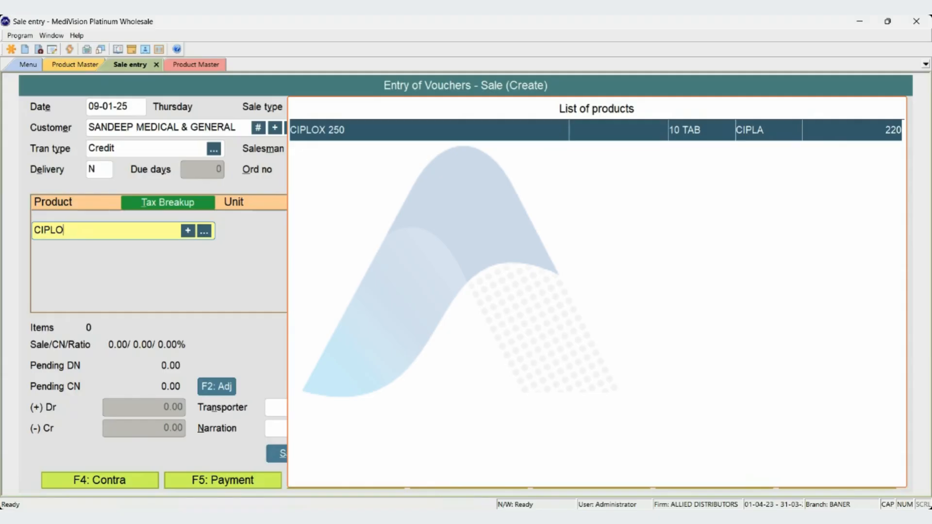
key(Escape)
key(ctrl+Tab)
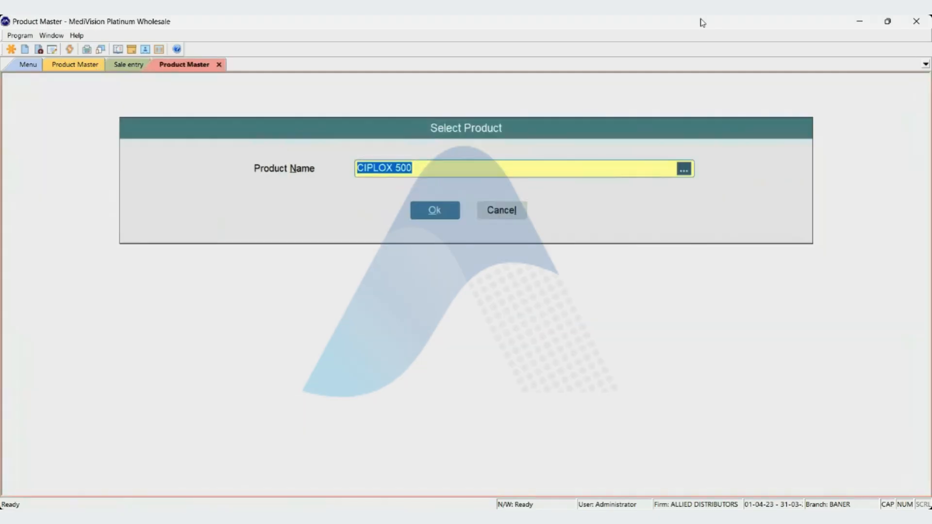
Reopen CIPLOX 500 for alteration in the second Product Master window and set Is closed to N.
key(Return)
key(Return)
key(Return)
key(Return)
key(Return)
key(Return)
key(Return)
key(Return)
key(Return)
key(Return)
key(Return)
key(Return)
key(Return)
key(Return)
key(Return)
key(Return)
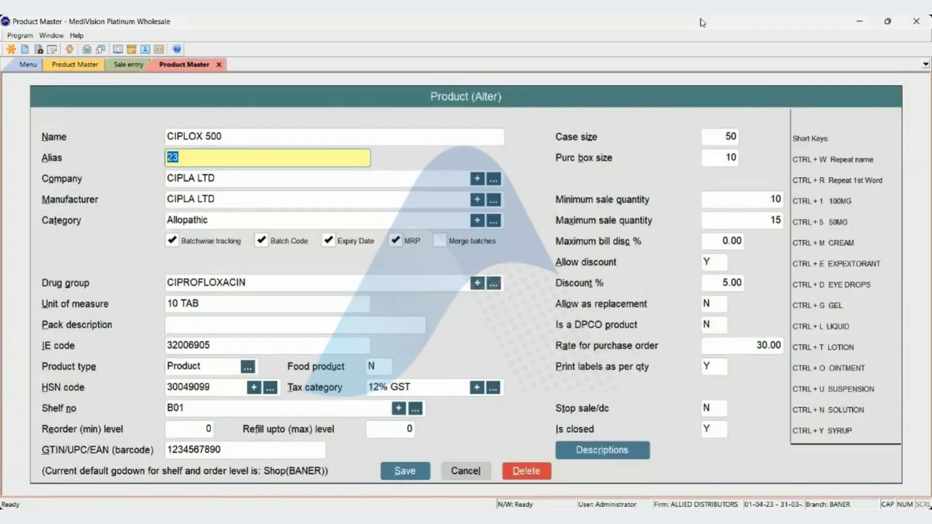
key(Return)
key(Return)
key(Return)
key(Return)
key(Return)
key(Return)
key(Return)
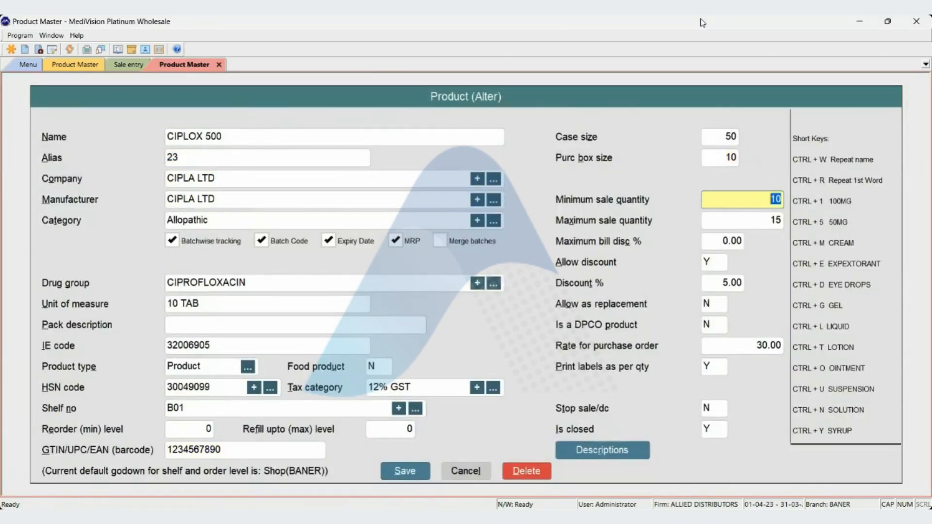
key(Return)
key(Return)
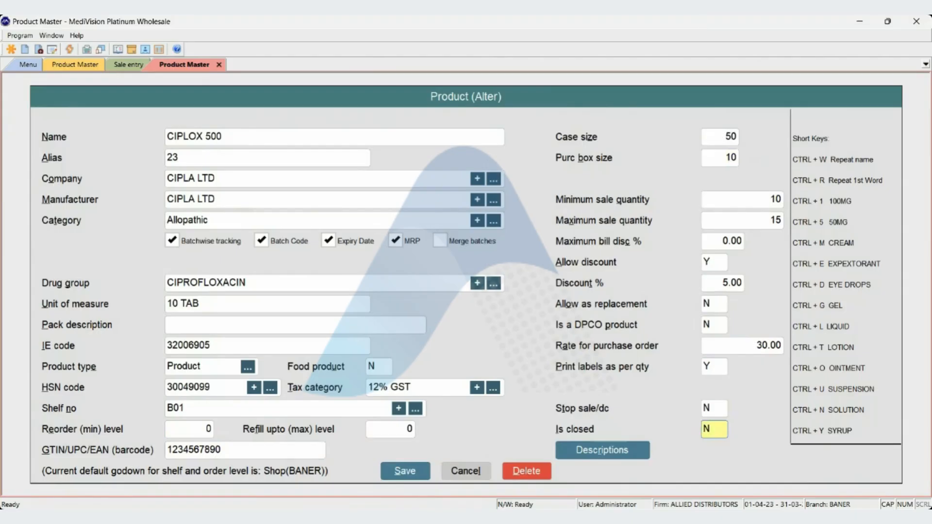
key(Return)
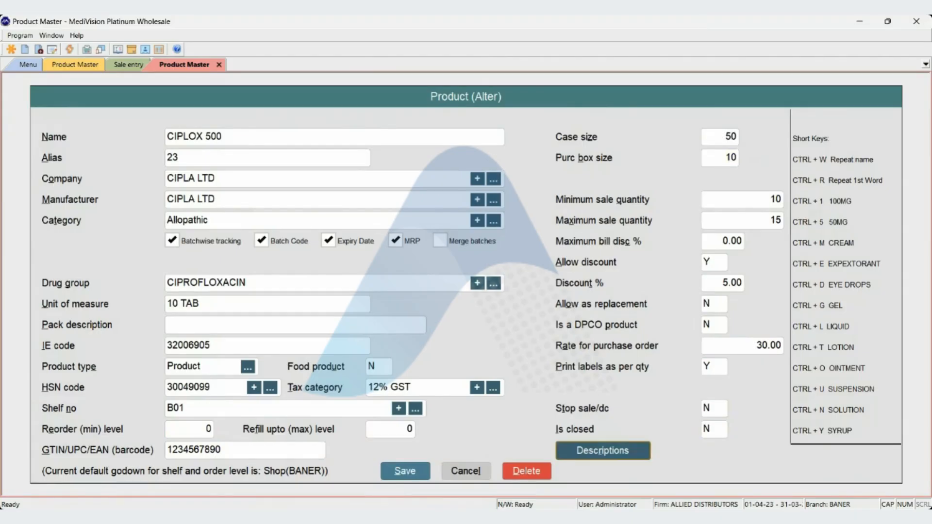
Leave the descriptions of CIPLOX 500 blank and save the altered product.
key(Return)
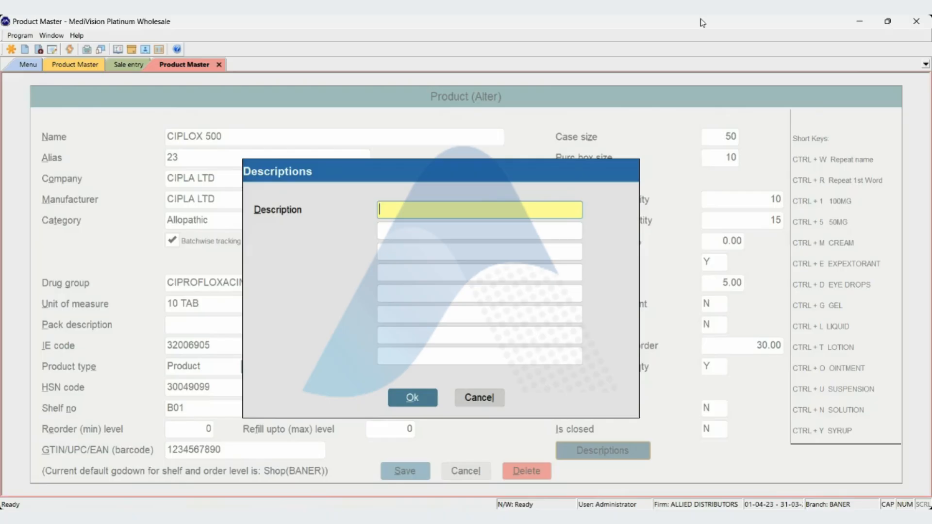
key(Return)
key(Return)
key(Return)
key(Return)
key(Return)
key(Return)
key(Return)
key(Return)
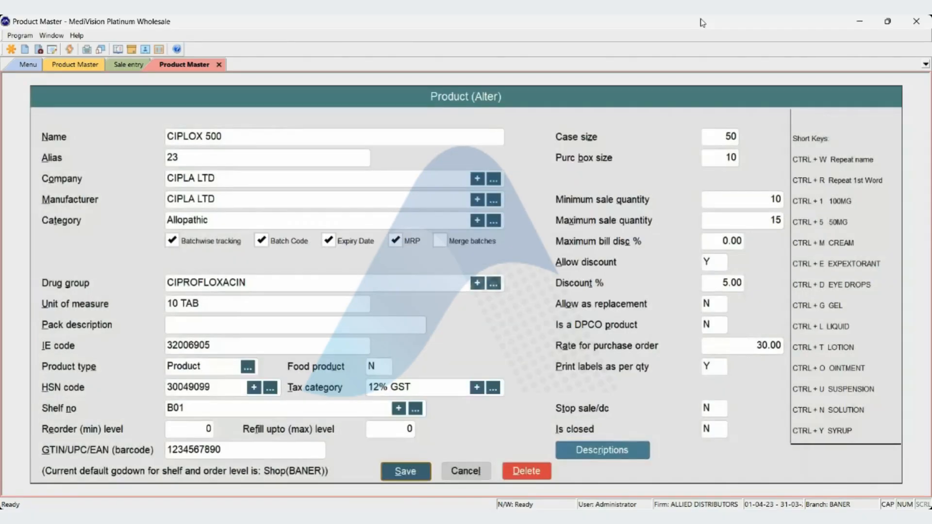
key(Right)
key(Left)
key(Return)
key(Return)
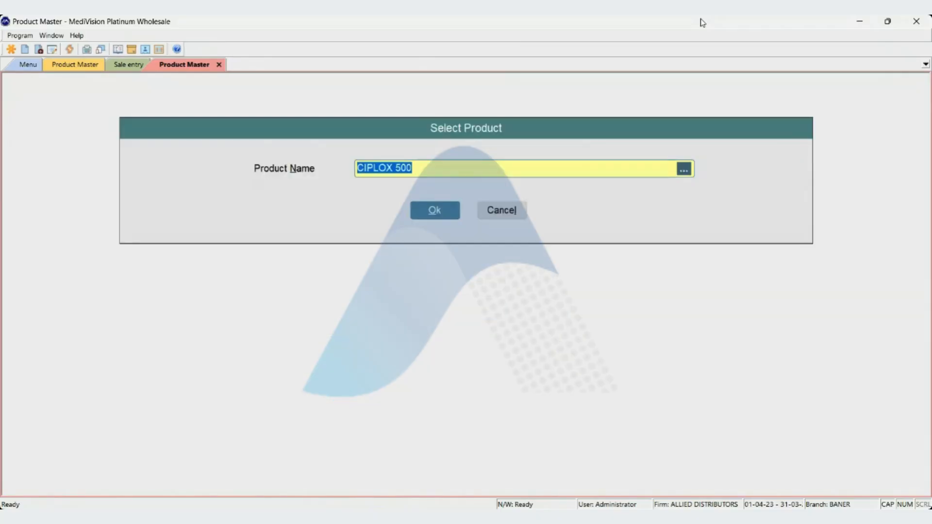
Close the second Product Master window and quit the empty sale voucher.
key(Escape)
key(Escape)
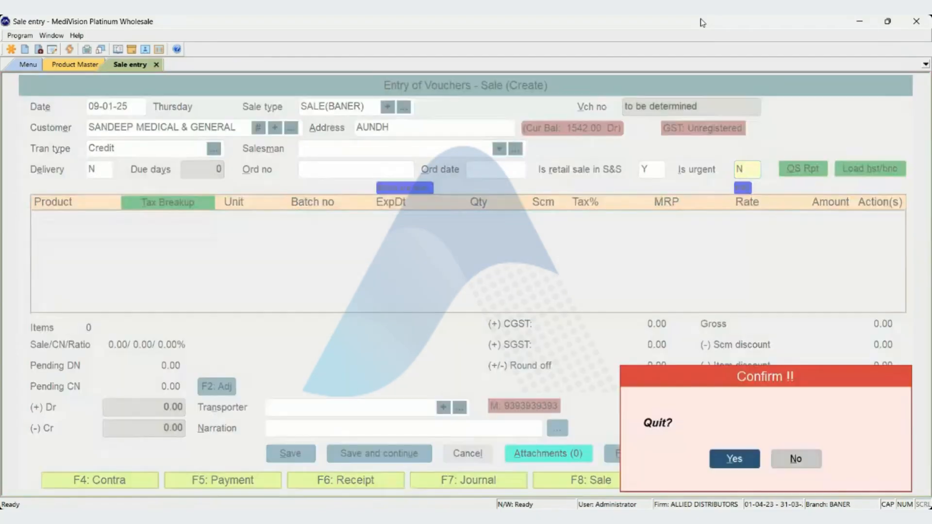